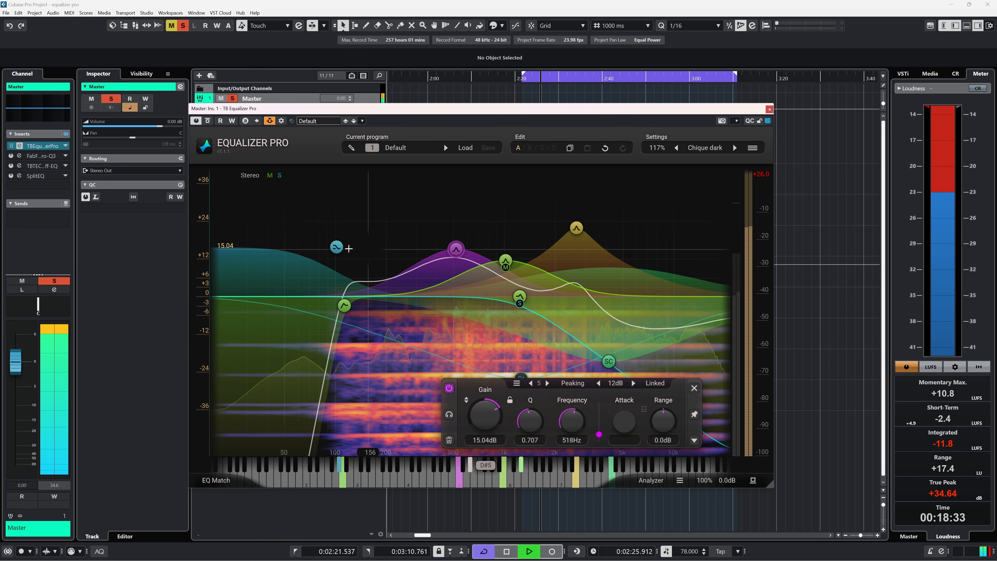
Step: Select the equalizer's lowshelf band and show the Audio Performance meter to check the plug-in's processing load
click(337, 247)
click(795, 26)
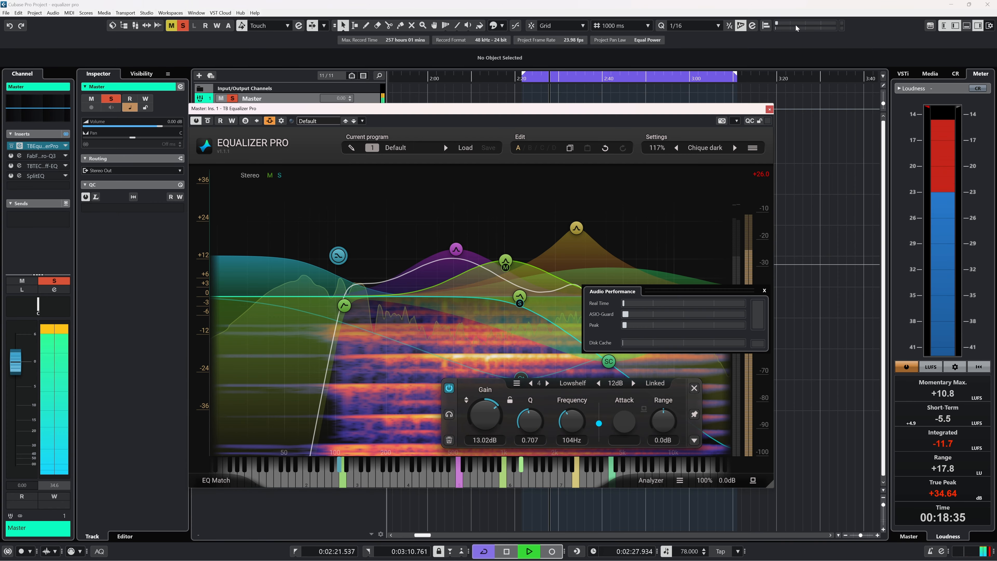
click(193, 121)
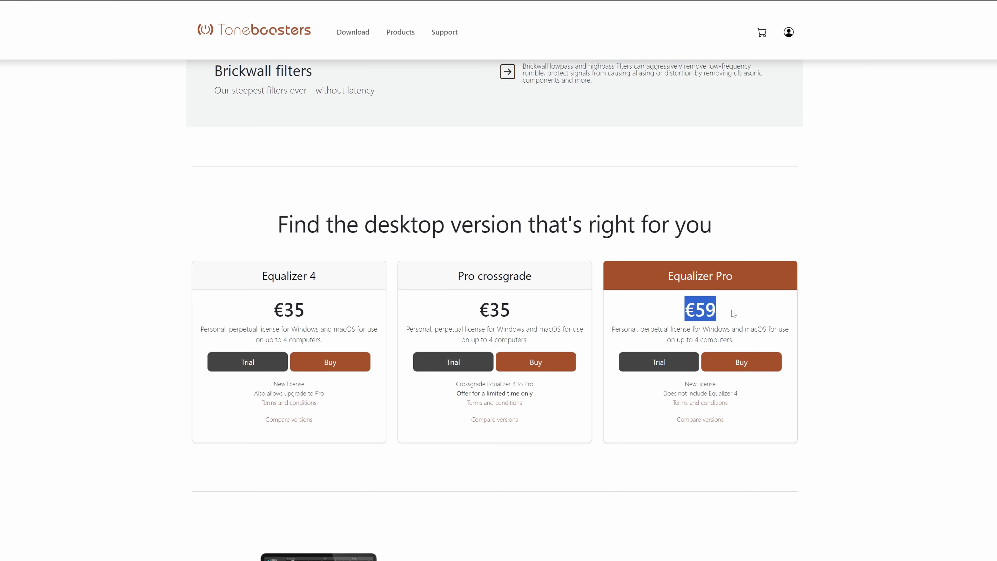
click(864, 330)
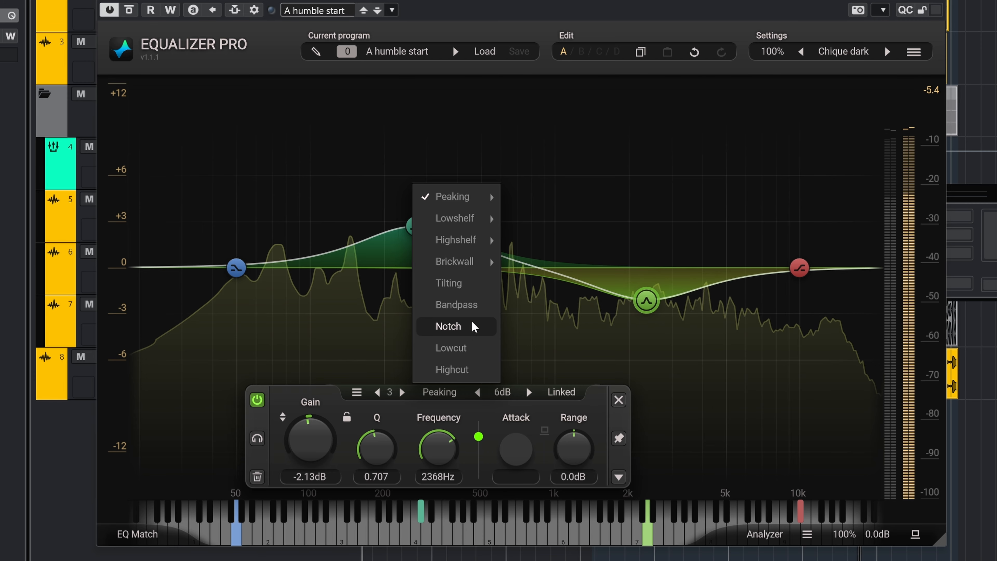
Step: Review the filter types and their dynamic variants for the 2368 Hz band, keeping Peaking (dynamic)
mouse_move(459, 220)
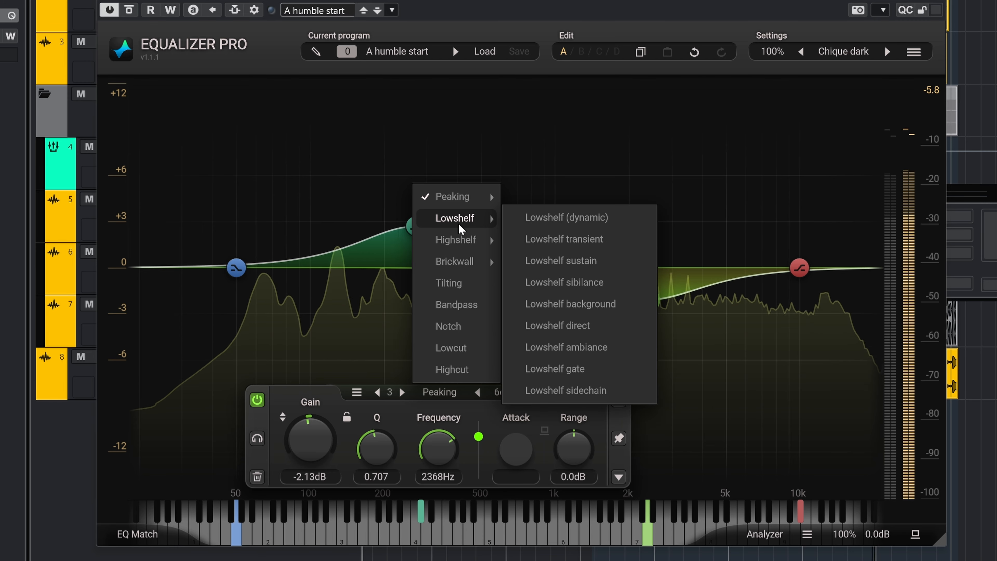
mouse_move(457, 267)
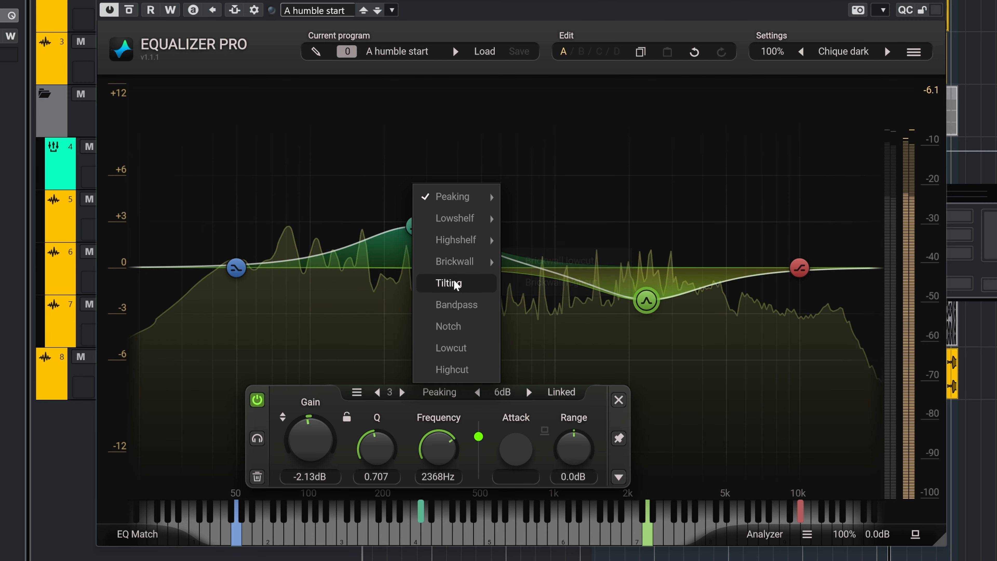
mouse_move(459, 202)
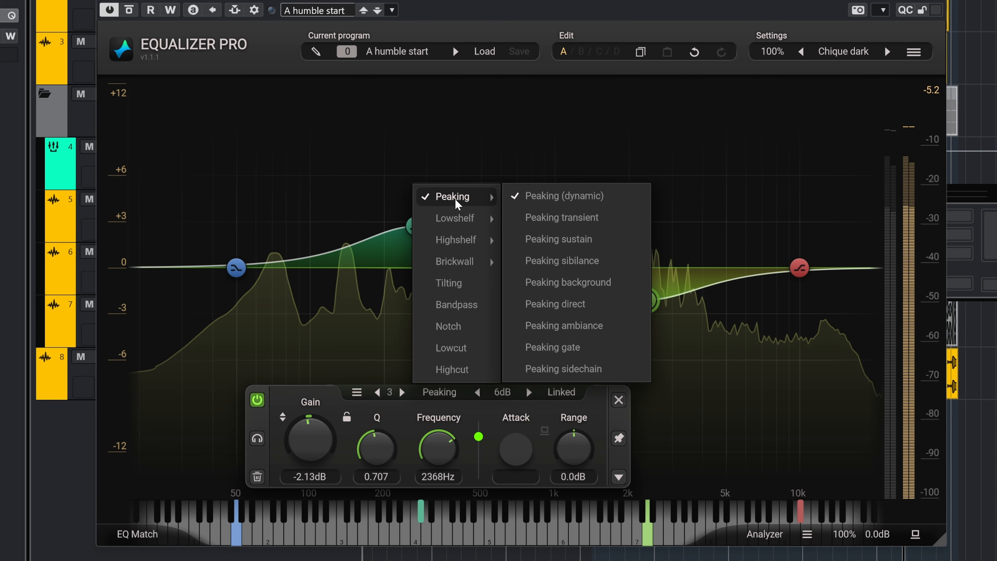
click(515, 196)
Step: Select the peaking band at 270 Hz and adjust its dynamic Range
click(469, 236)
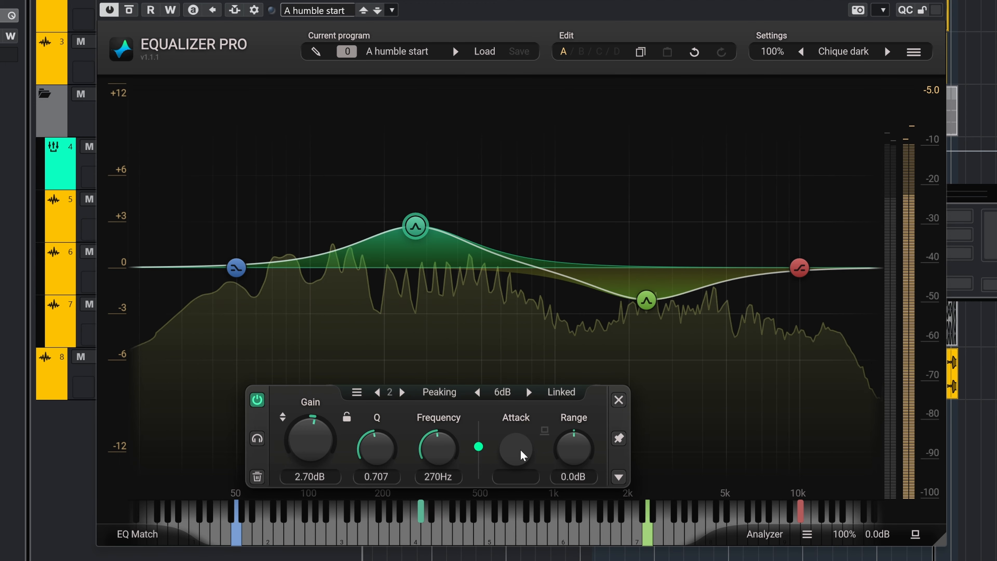
drag(573, 445, 487, 404)
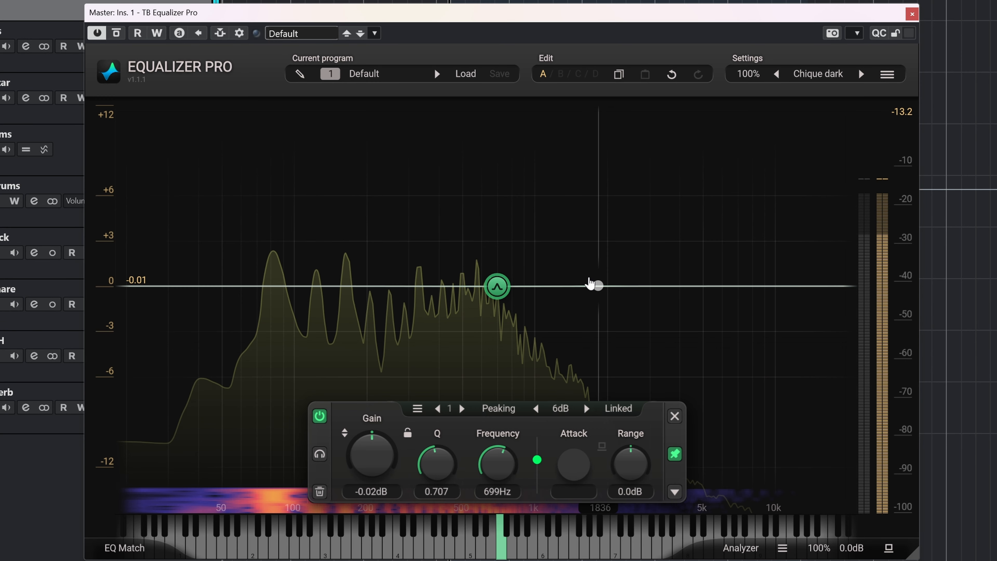
Step: Move the peaking band to about 844 Hz and change its filter type to Peaking transient
mouse_move(497, 286)
mouse_down()
mouse_move(529, 227)
mouse_move(516, 286)
mouse_up()
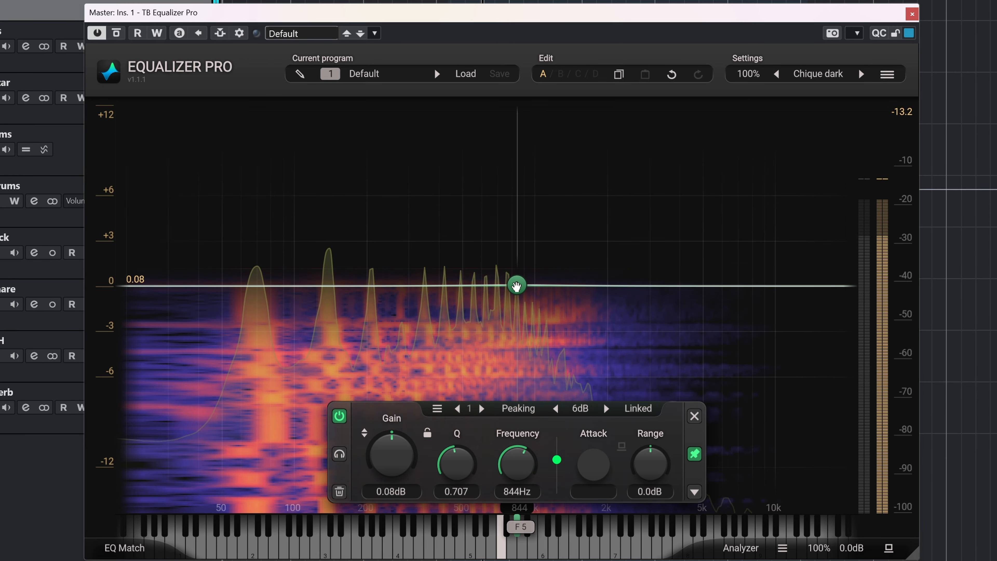
click(518, 408)
mouse_move(551, 225)
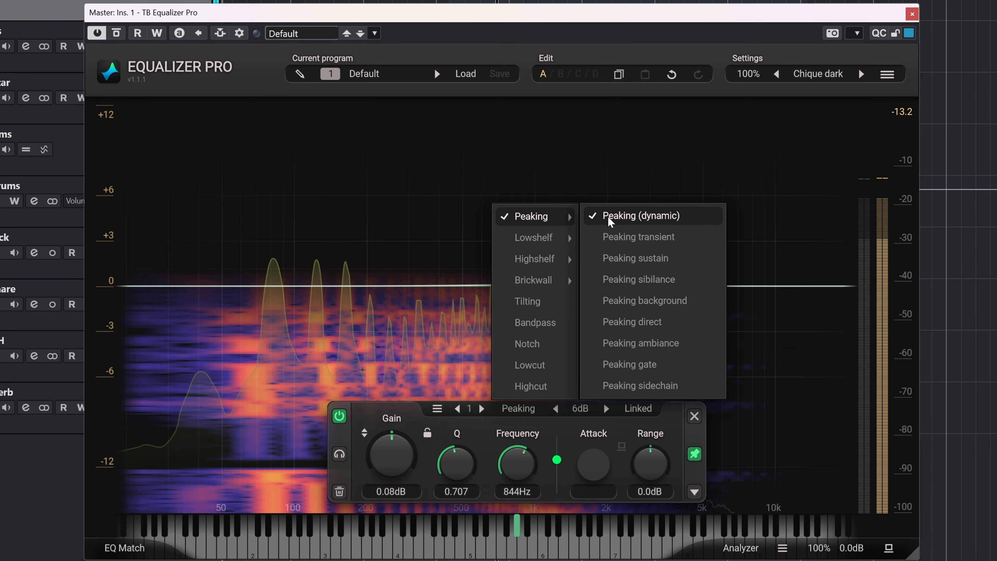
click(683, 240)
Step: Cut the transient band by about 23.1 dB at 397 Hz and set its release to about 102 ms
drag(516, 285, 438, 388)
drag(496, 465, 496, 464)
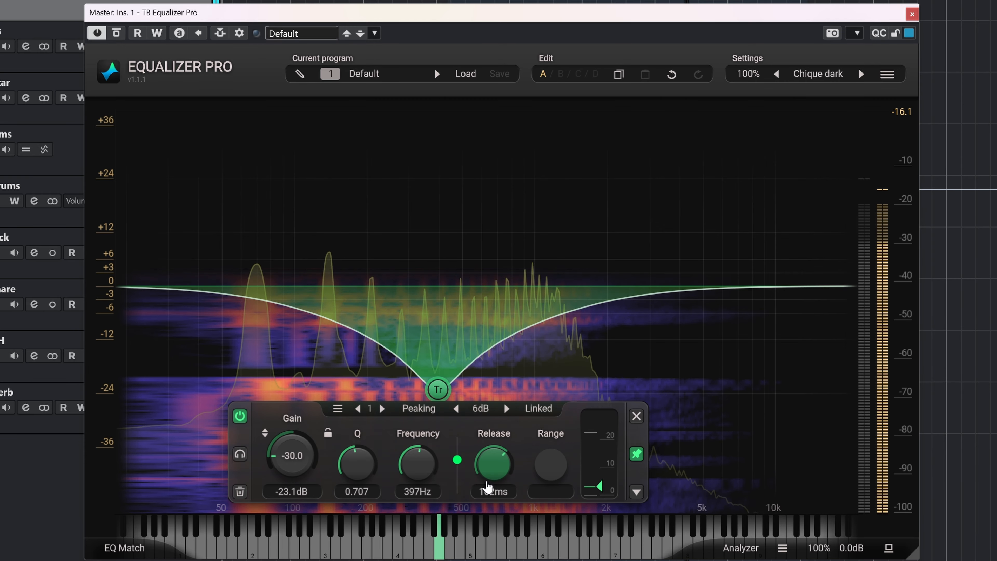
Step: Change the band's filter type to Peaking sustain
click(425, 413)
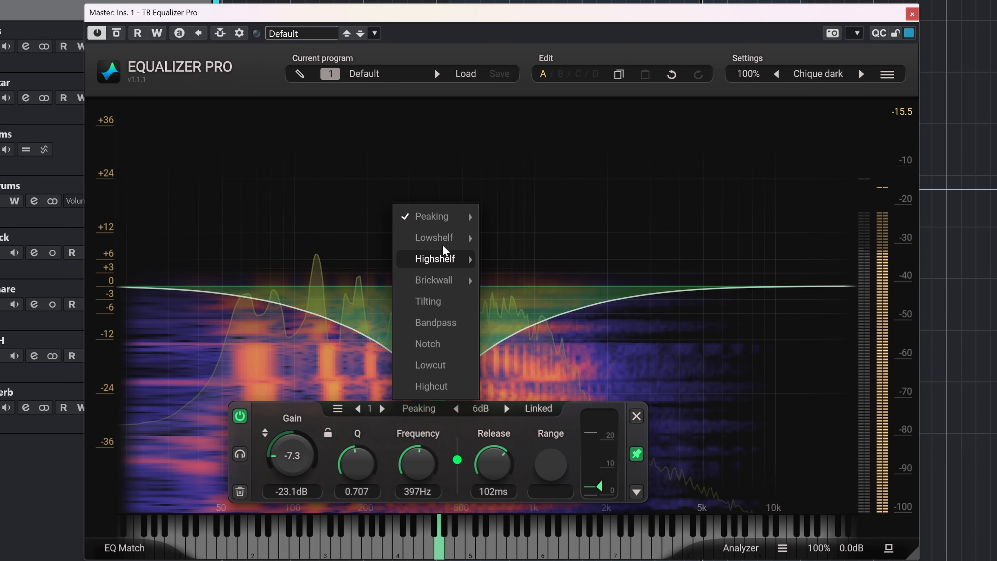
mouse_move(451, 215)
click(564, 258)
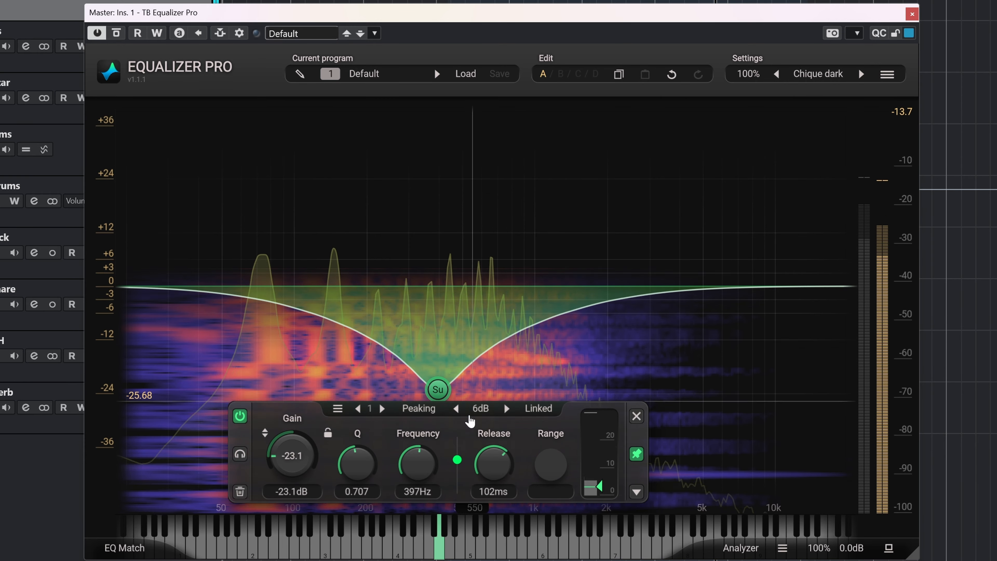
Step: Boost the sustain band by about 10.80 dB at 80 Hz and audition it as a deep low-frequency cut and a boost again
drag(438, 390, 274, 239)
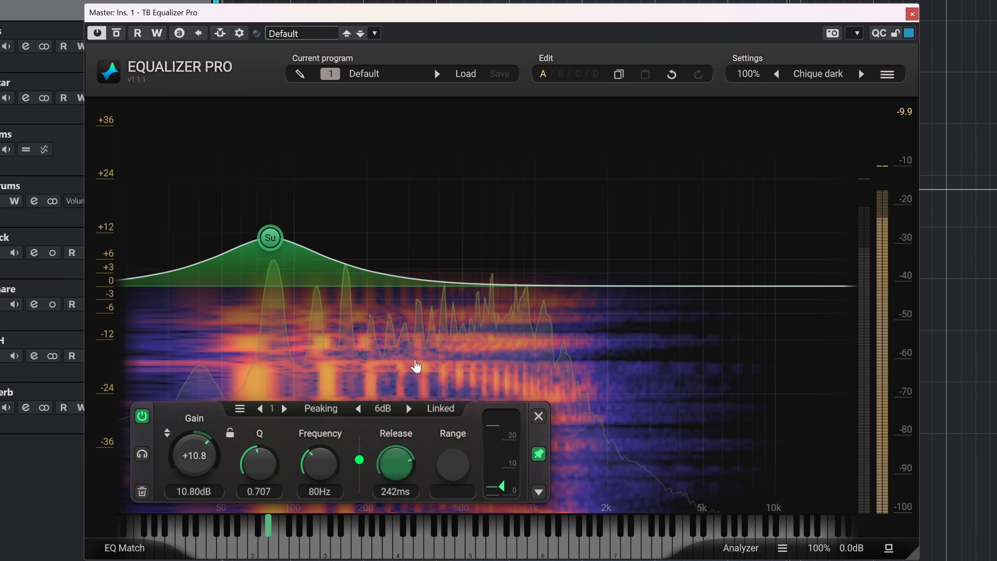
drag(271, 238, 286, 416)
drag(283, 454, 287, 254)
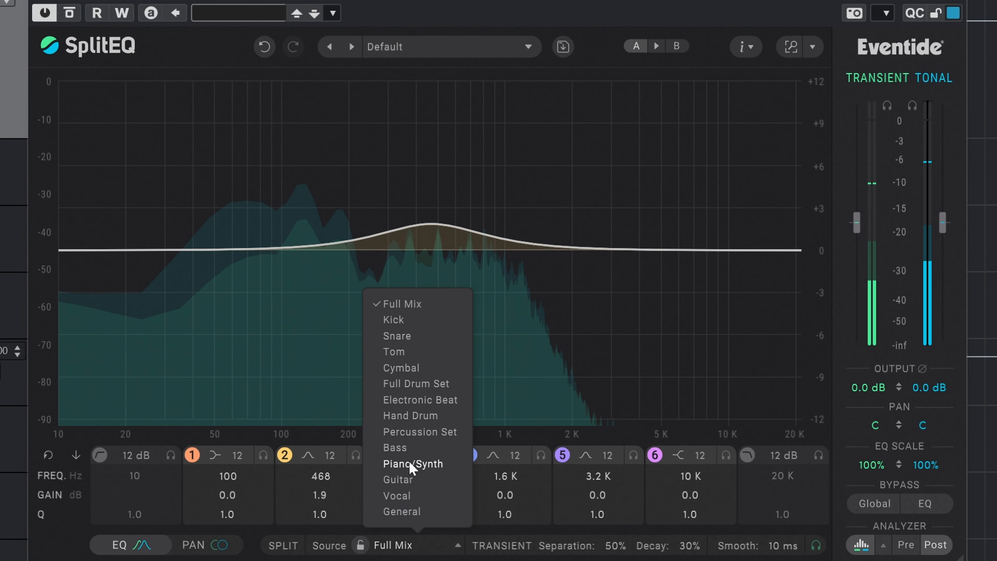
Step: In SplitEQ, set the split source to Bass and lower the tonal gain of band 2 at 468 Hz
click(403, 447)
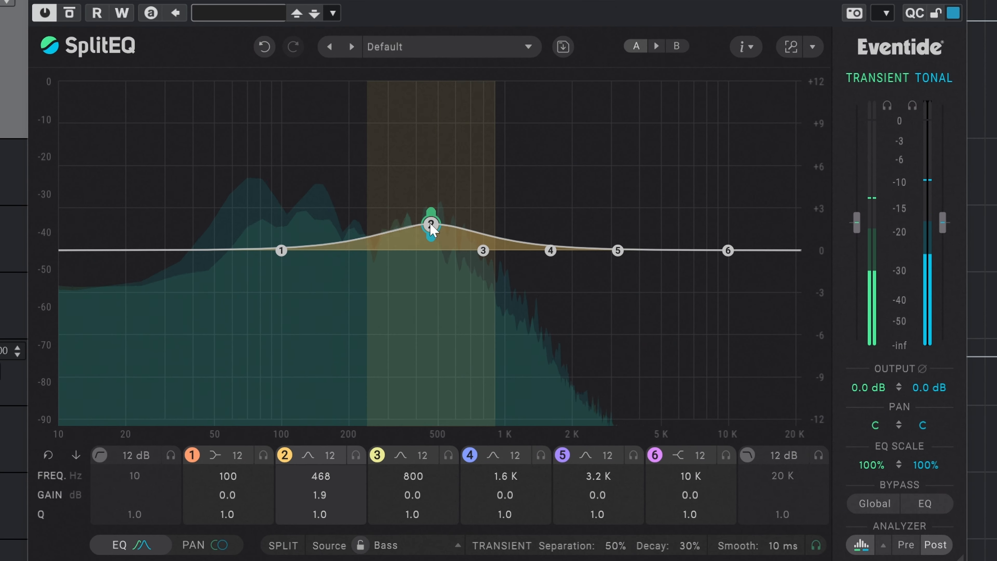
drag(432, 244, 437, 355)
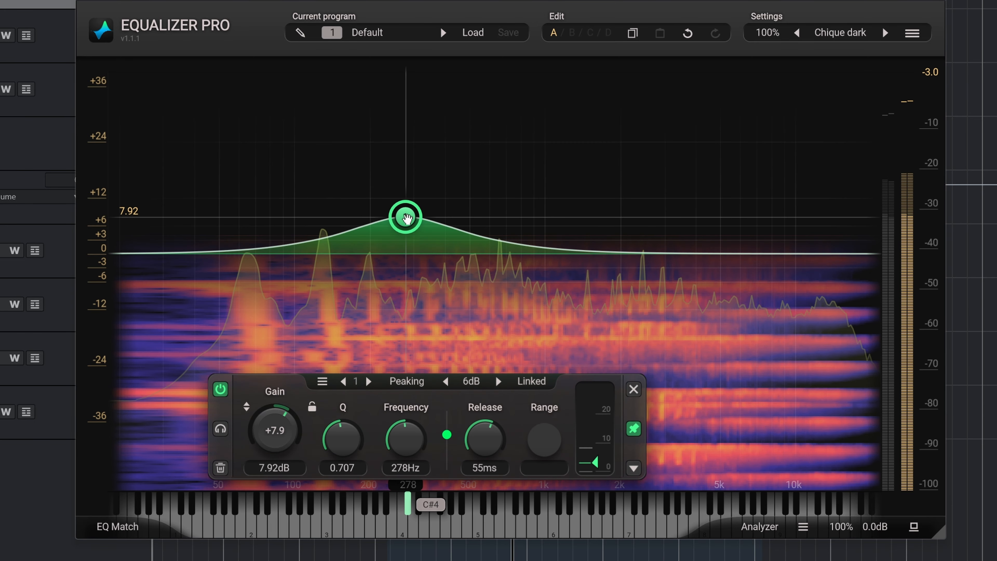
Step: In Equalizer Pro, duplicate the 278 Hz transient band in place and change the duplicate to Peaking sustain
click(323, 384)
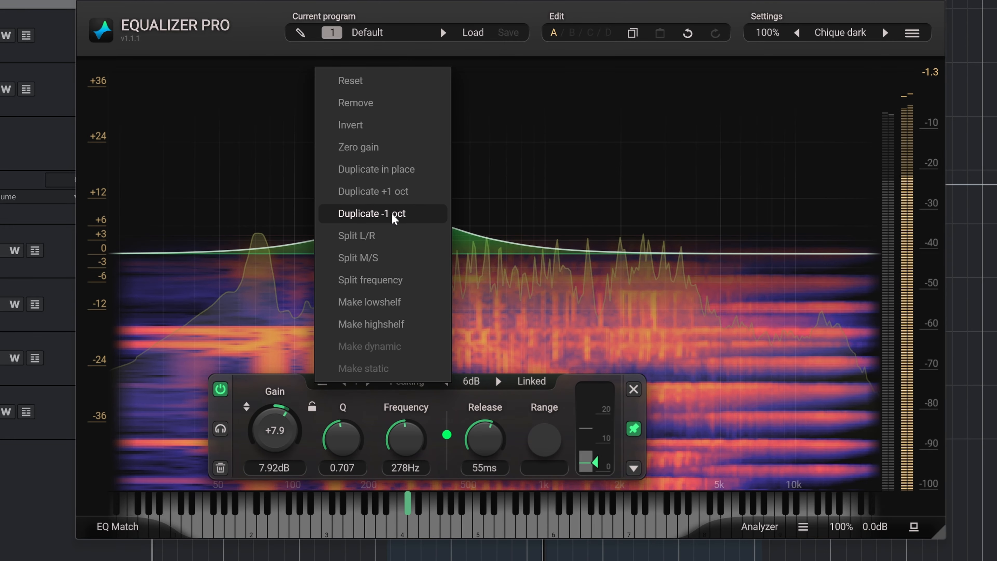
click(392, 173)
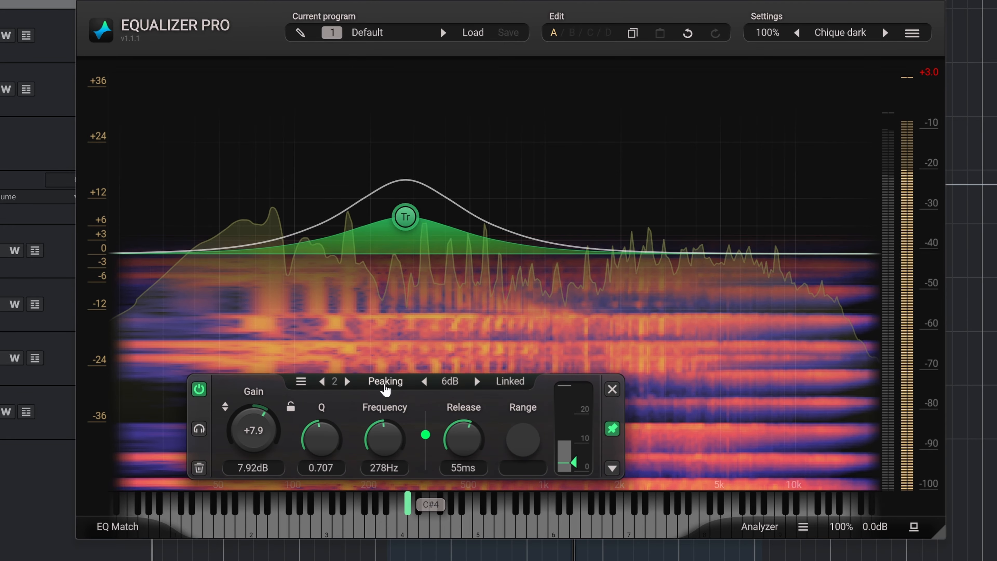
click(388, 387)
mouse_move(412, 183)
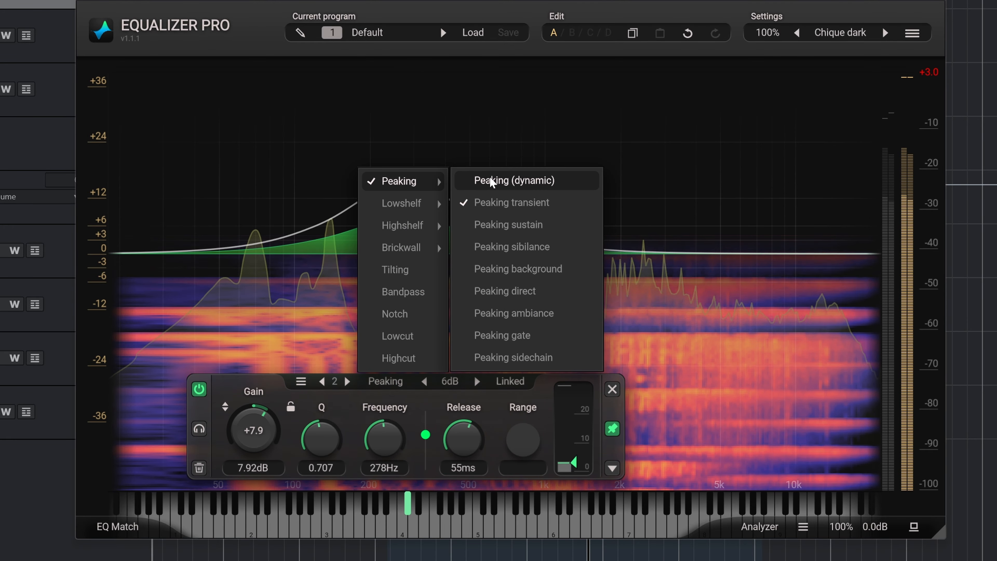
click(529, 225)
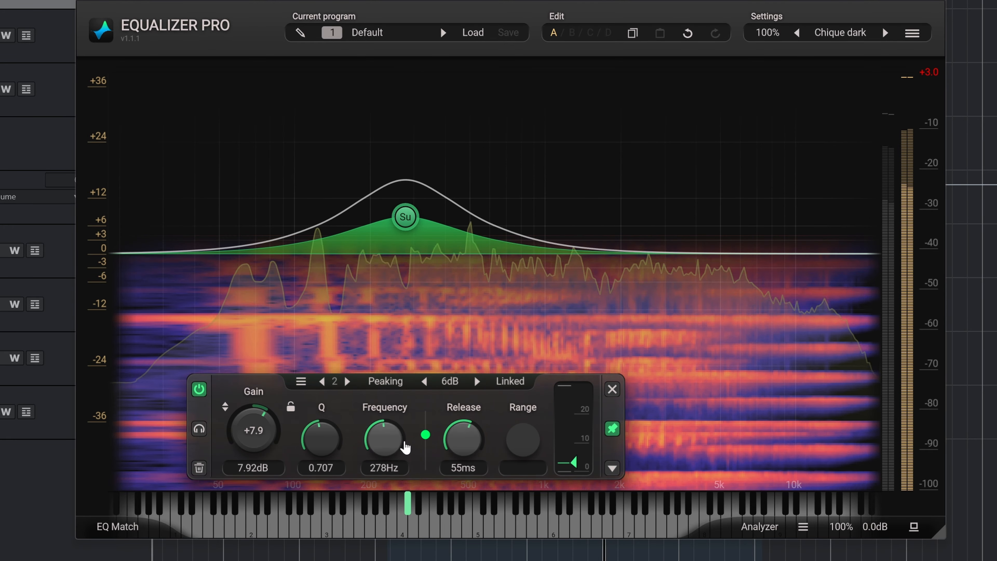
Step: Cut the transient band at 278 Hz to -30.0 dB and raise the overlapping sustain band to about 13.47 dB
drag(252, 428, 251, 438)
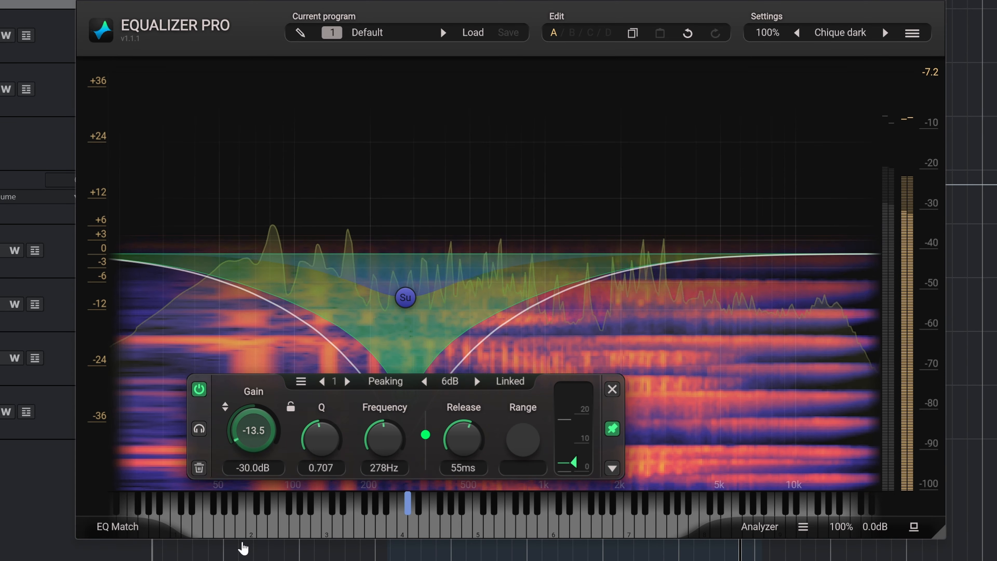
click(405, 297)
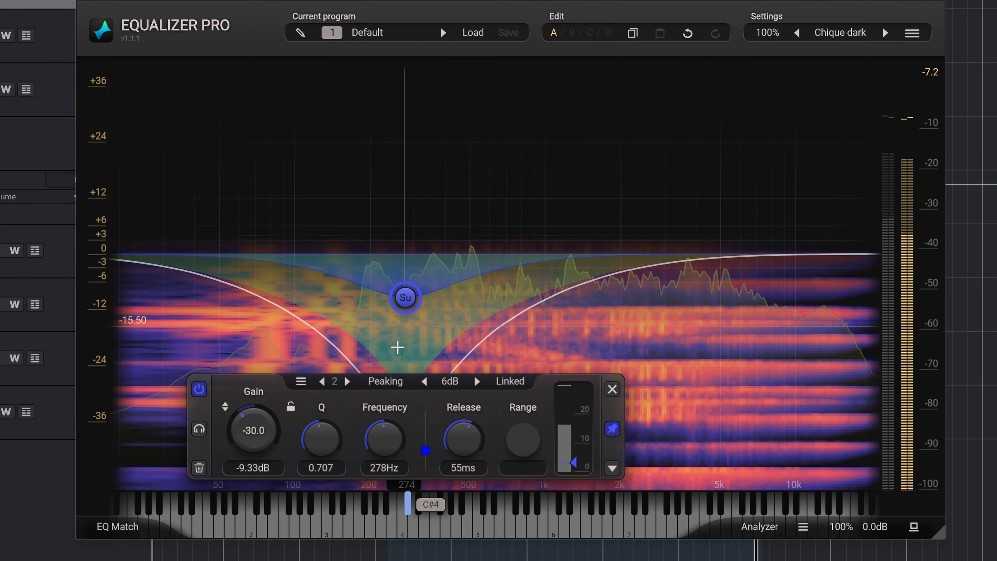
drag(259, 429, 258, 375)
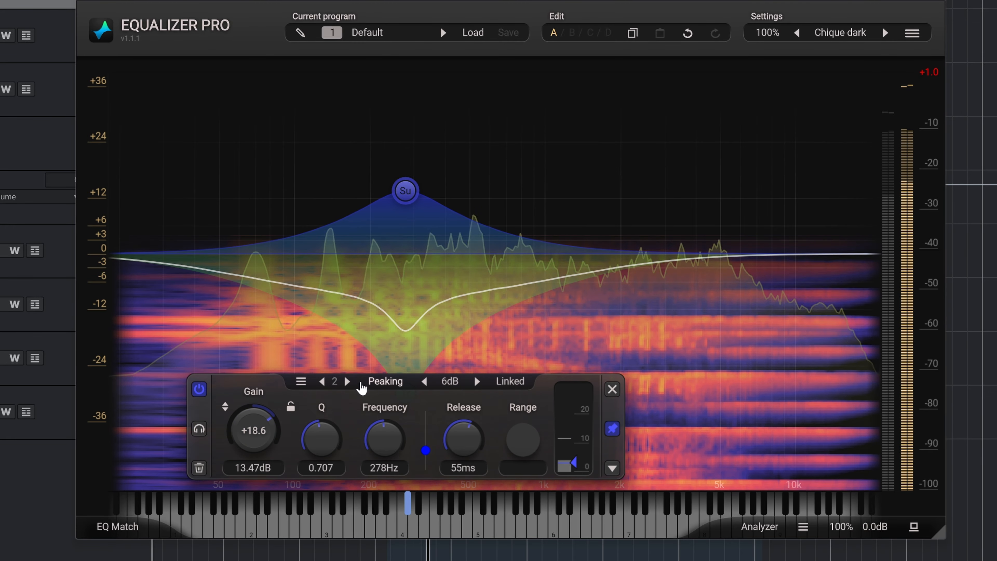
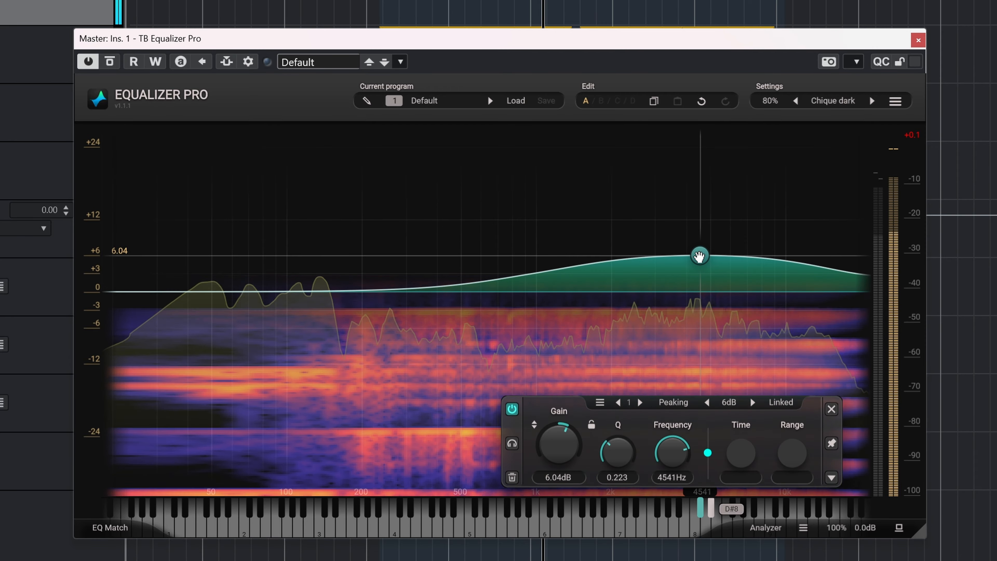
Step: Compare the direct band's boost with the plug-in bypassed, and pull the band down to about -8.83 dB at 4365 Hz
click(110, 61)
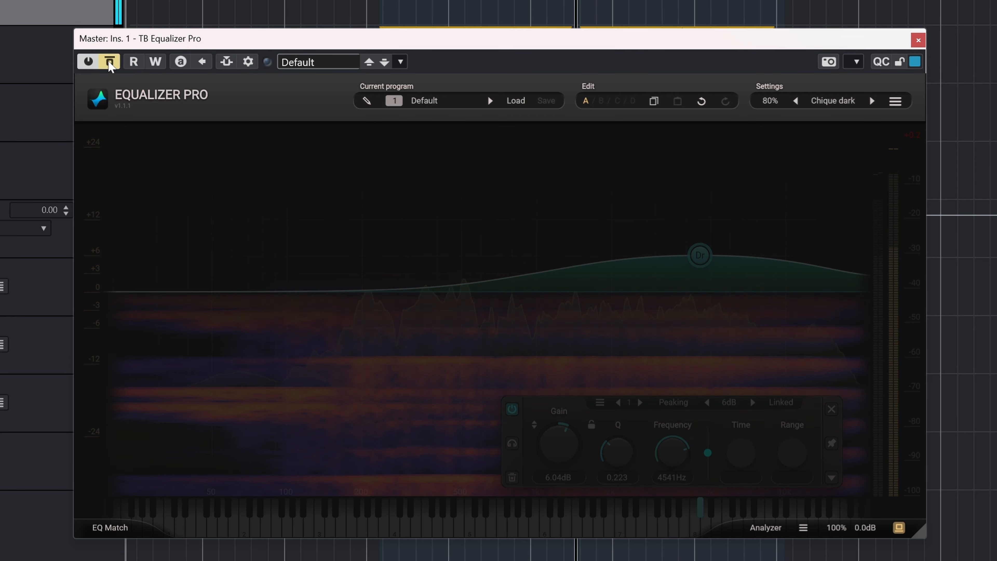
click(109, 61)
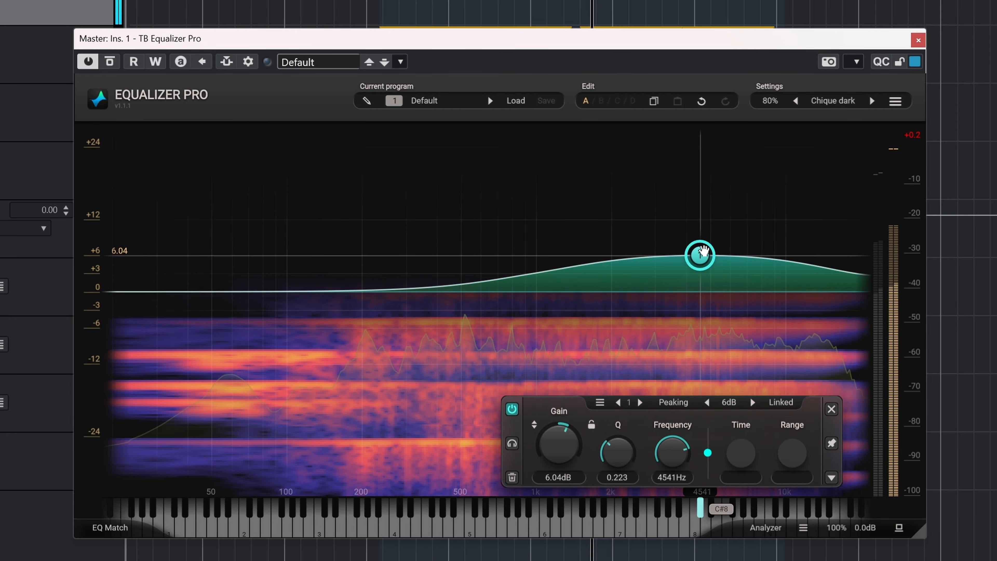
drag(699, 256, 702, 272)
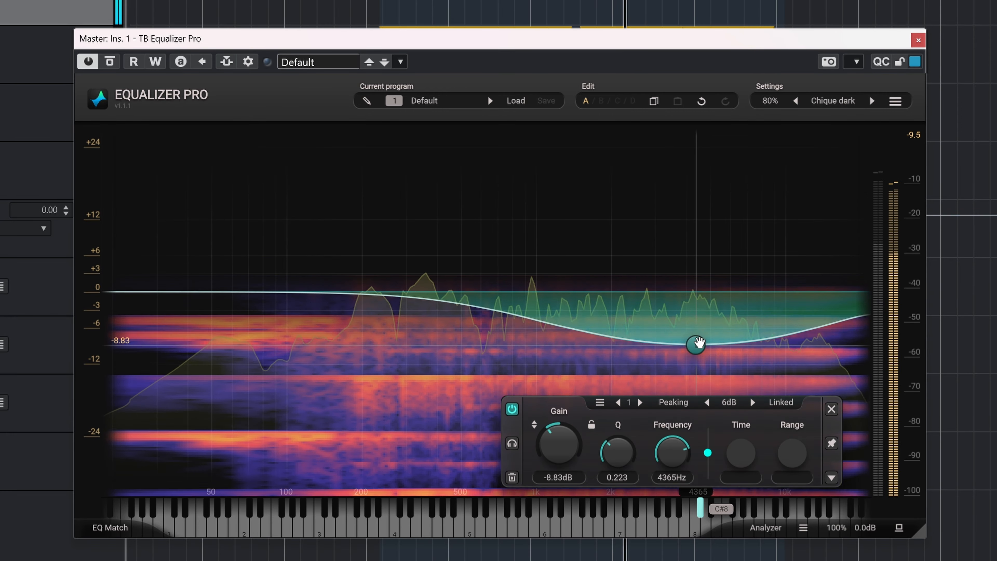
Step: Bring the band back to about 0 dB near 3699 Hz and change its filter type to Peaking ambiance
drag(698, 343, 681, 289)
click(672, 405)
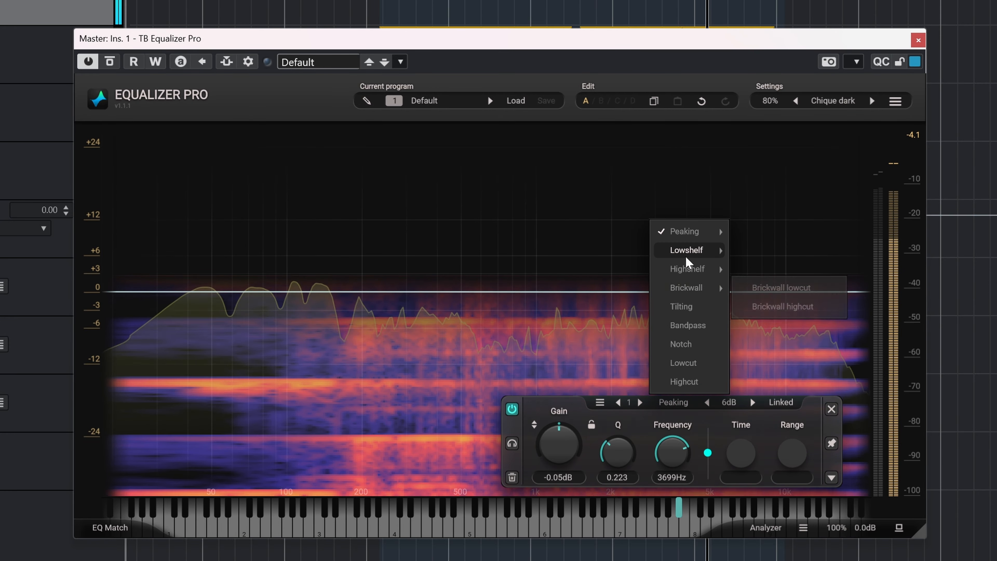
mouse_move(687, 231)
click(808, 344)
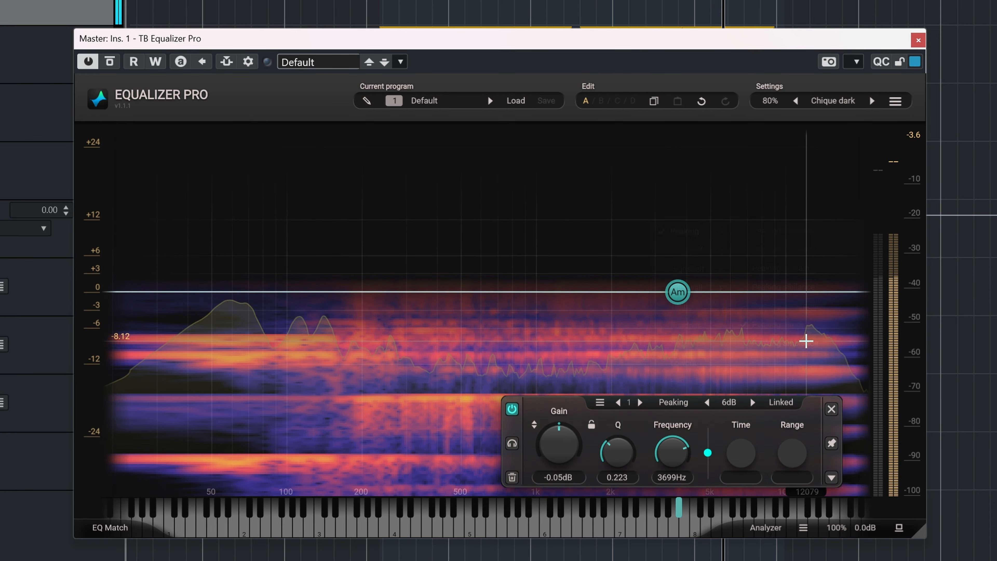
Step: Cut the ambiance band by about 18.7 dB at 66 Hz and compare the sound with the band switched off and on
drag(678, 290, 243, 403)
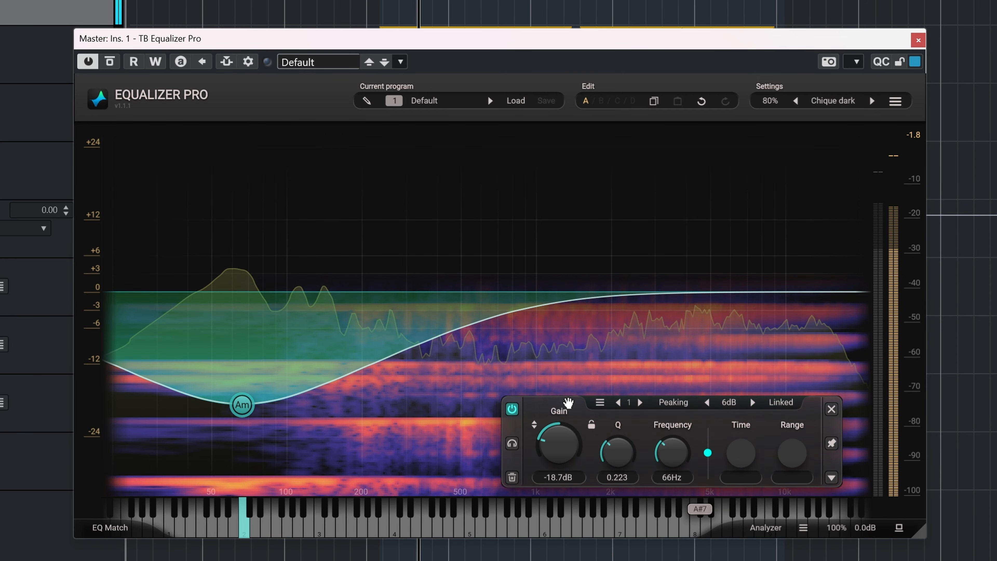
click(513, 411)
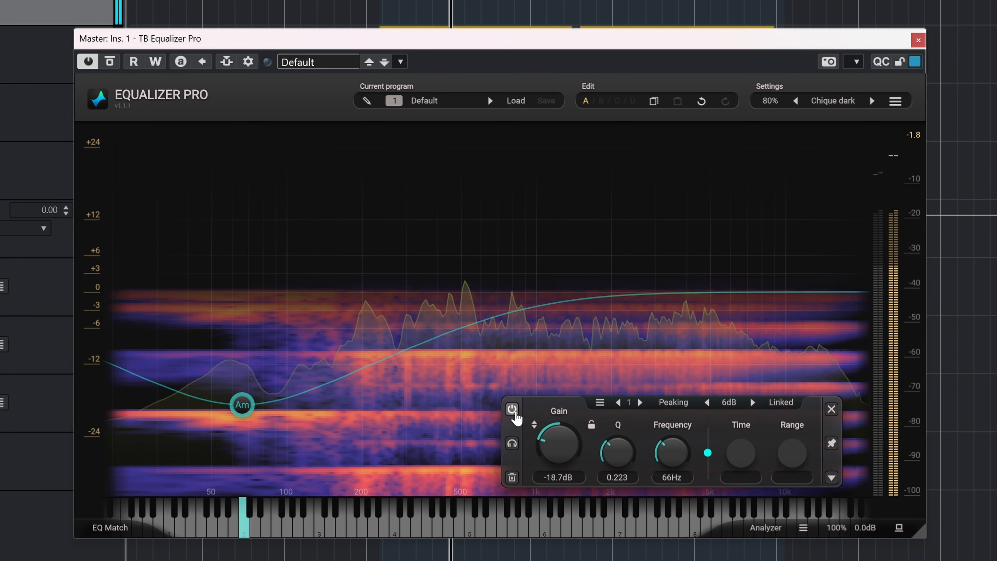
click(512, 409)
Step: Move the ambiance band to about -5.99 dB at 1937 Hz and switch the band off for comparison
drag(241, 404, 613, 422)
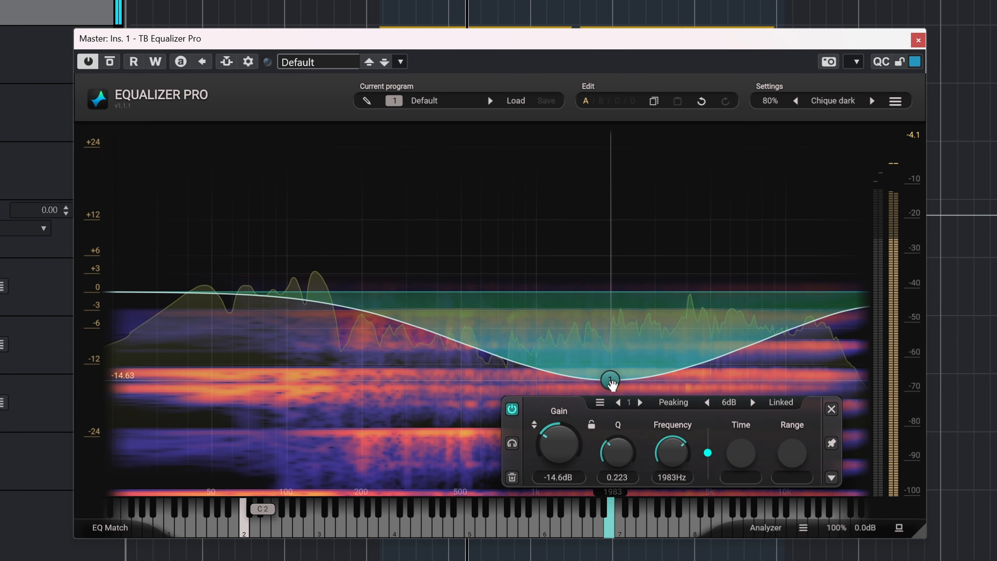
drag(612, 383, 610, 333)
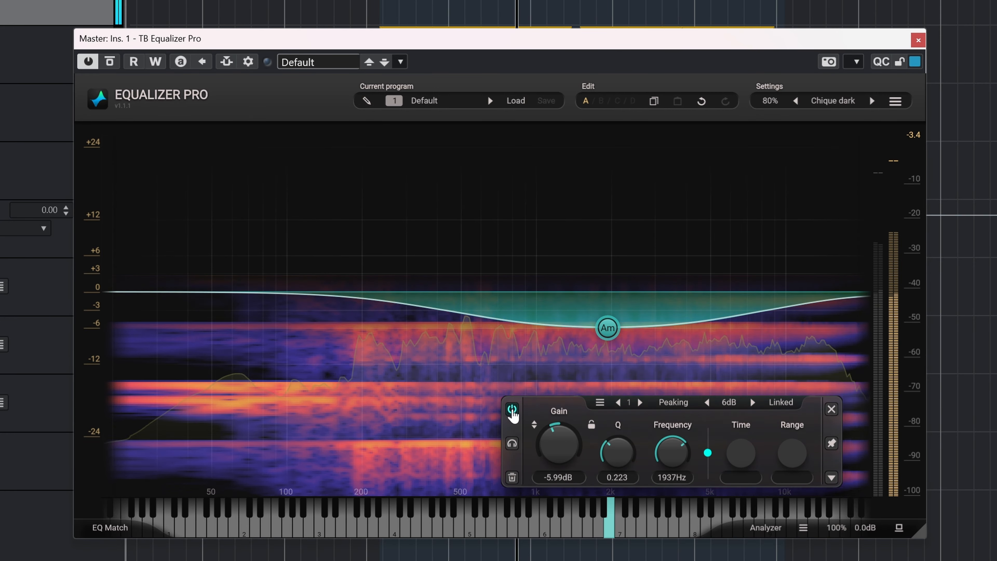
click(512, 410)
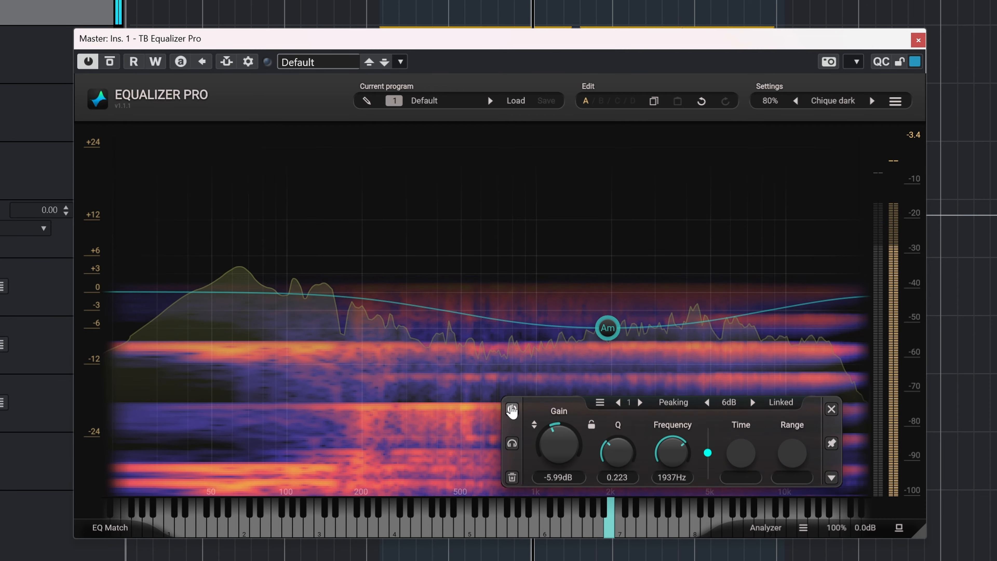
Step: Switch the ambiance band back on and raise it to about 4.20 dB at 2047 Hz
click(512, 410)
drag(607, 328, 609, 251)
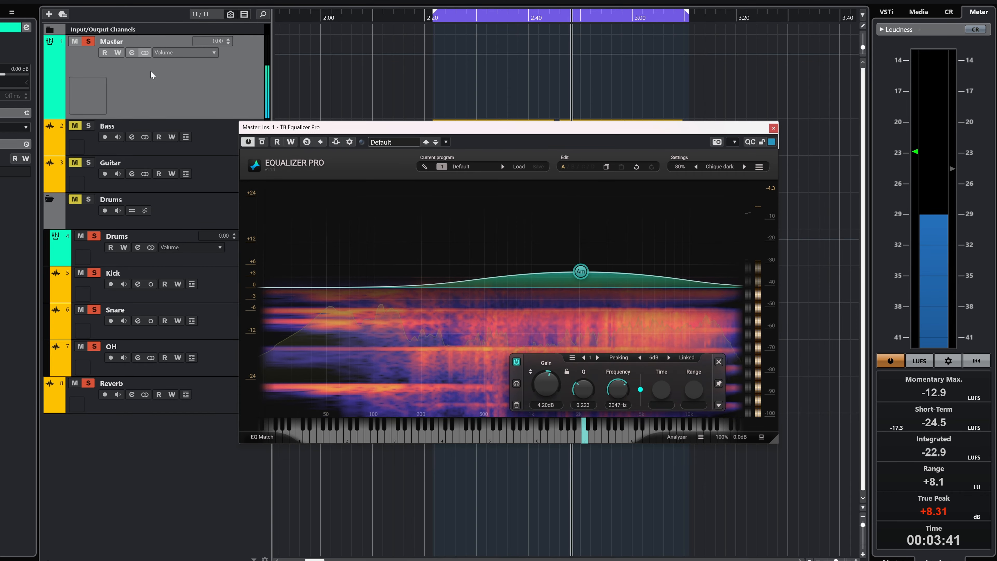
Step: Change the Master track's channel configuration to mono and check which peaking filter variants the band offers
click(151, 57)
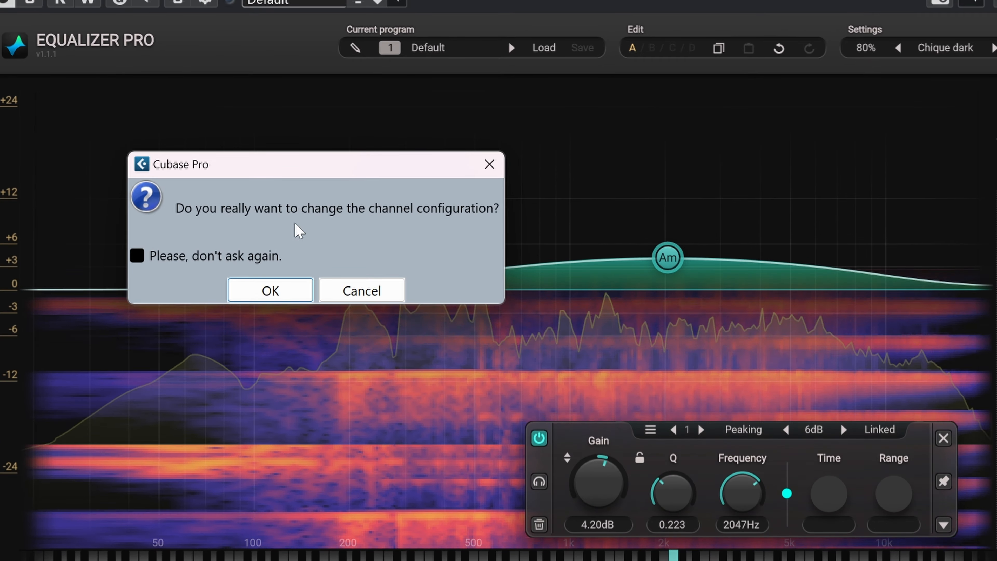
click(259, 292)
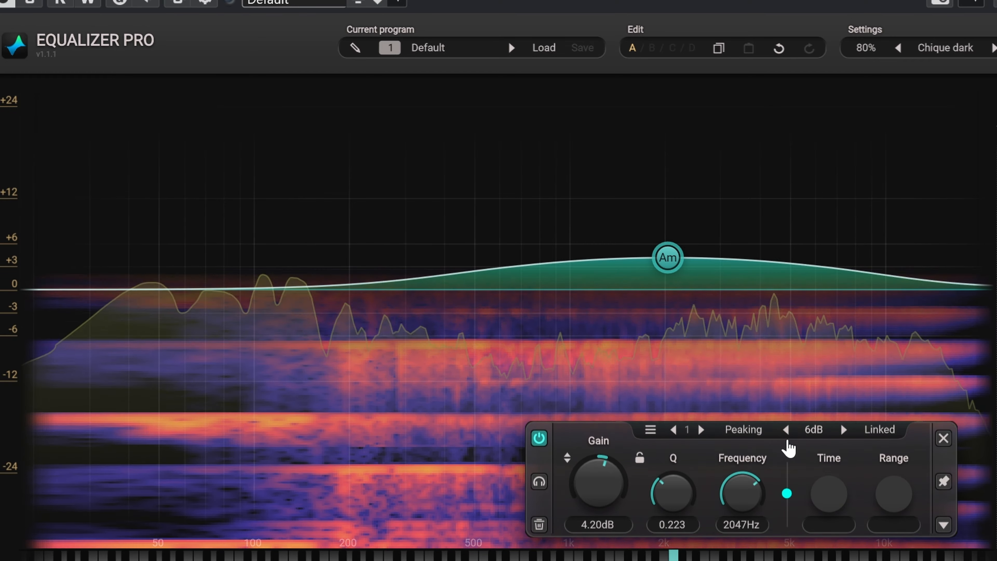
click(759, 432)
mouse_move(769, 213)
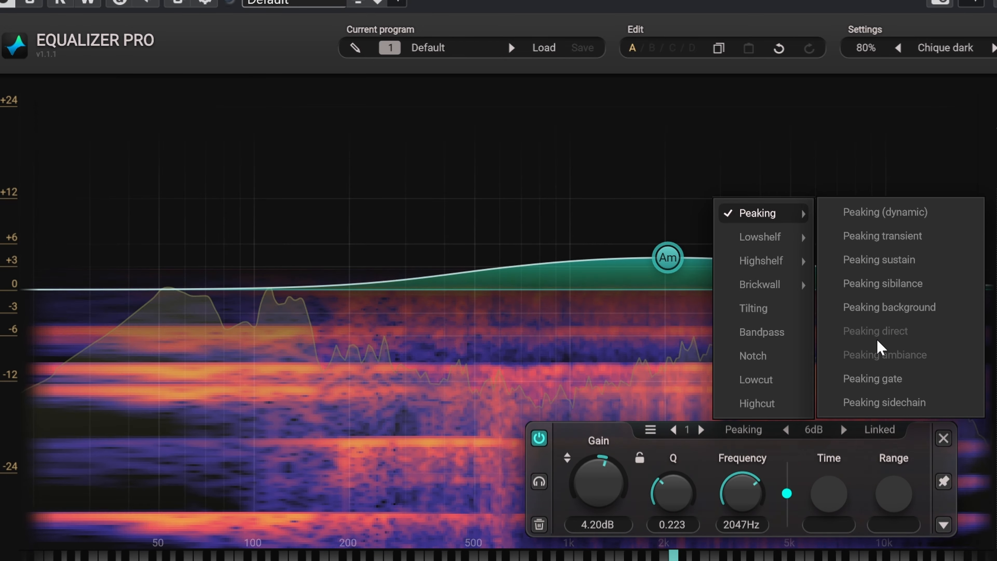
click(579, 196)
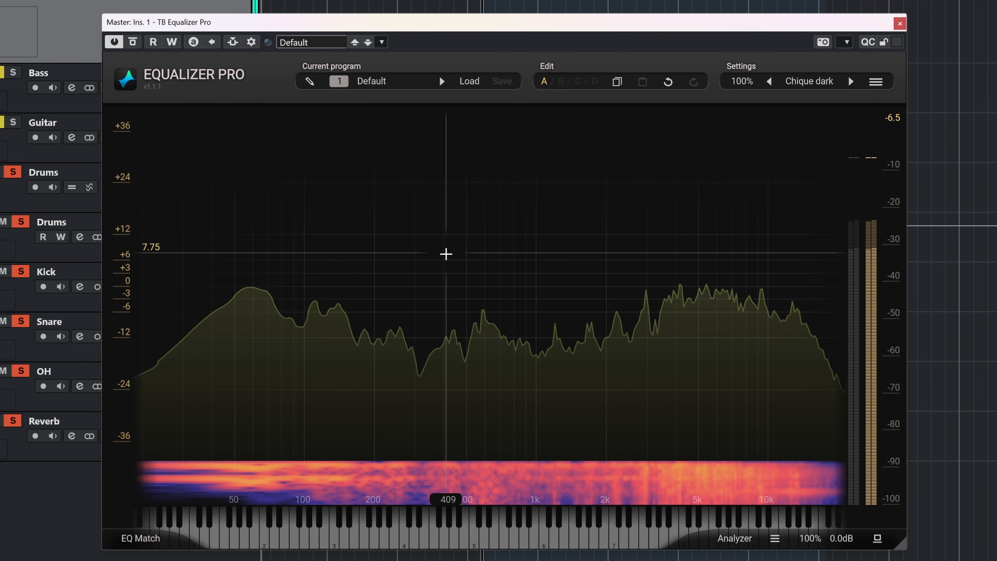
Step: Add a Peaking background band and cut it by 30 dB at about 1810 Hz
click(447, 281)
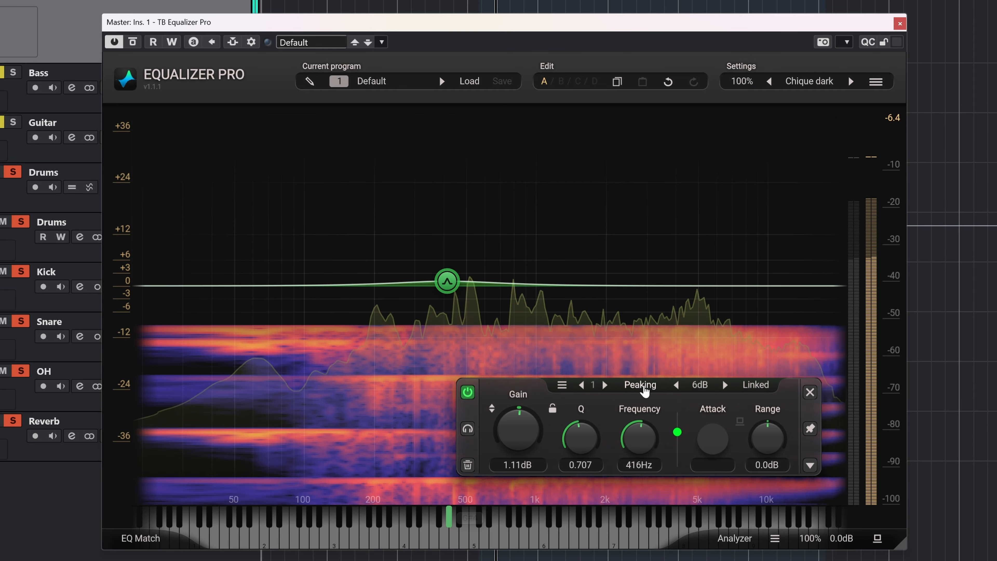
click(641, 384)
mouse_move(660, 200)
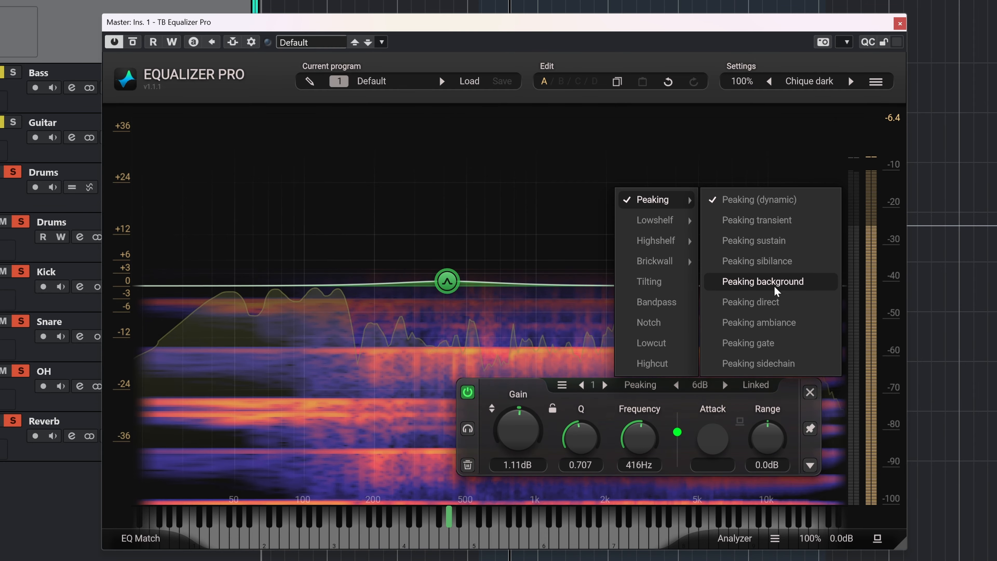
click(775, 287)
drag(446, 281, 593, 518)
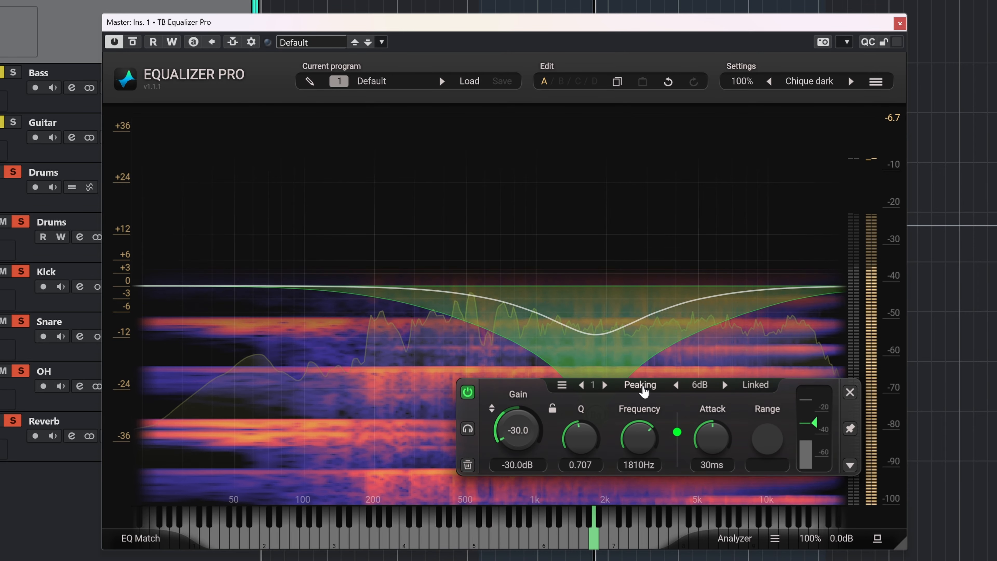
Step: Change the band to Lowshelf background, with its frequency at 22000 Hz and its attack at about 9 ms
click(640, 385)
mouse_move(669, 222)
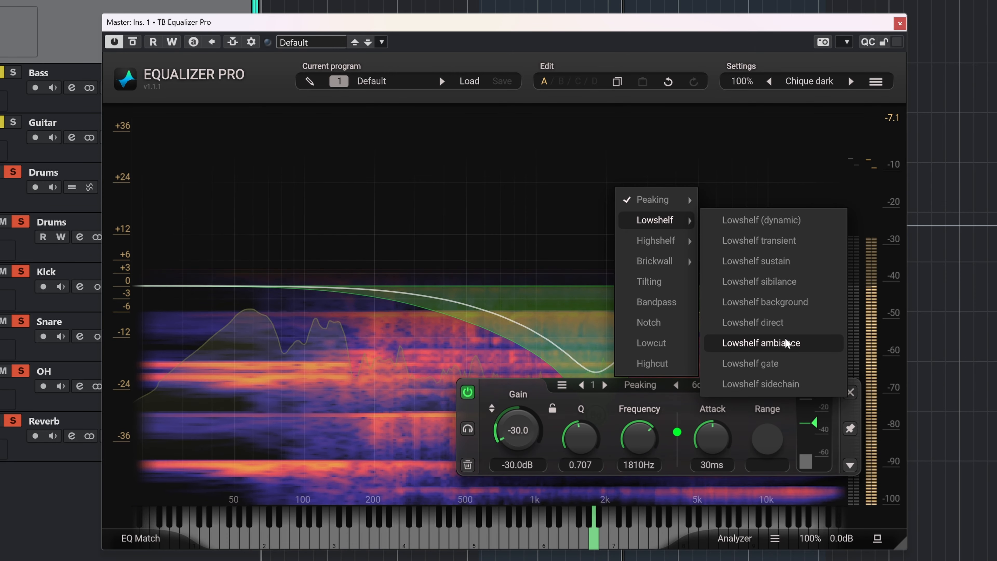
click(783, 303)
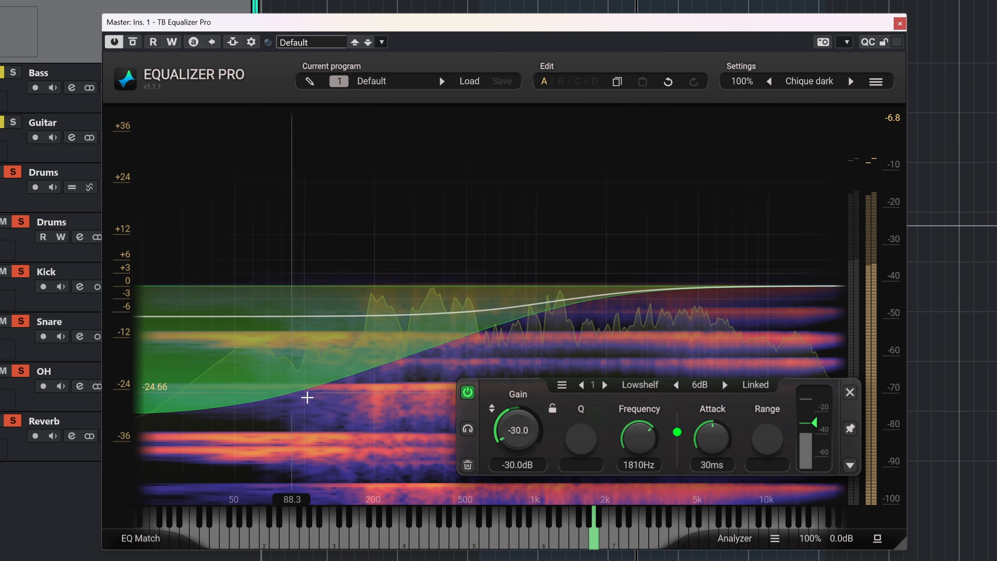
drag(641, 433, 607, 328)
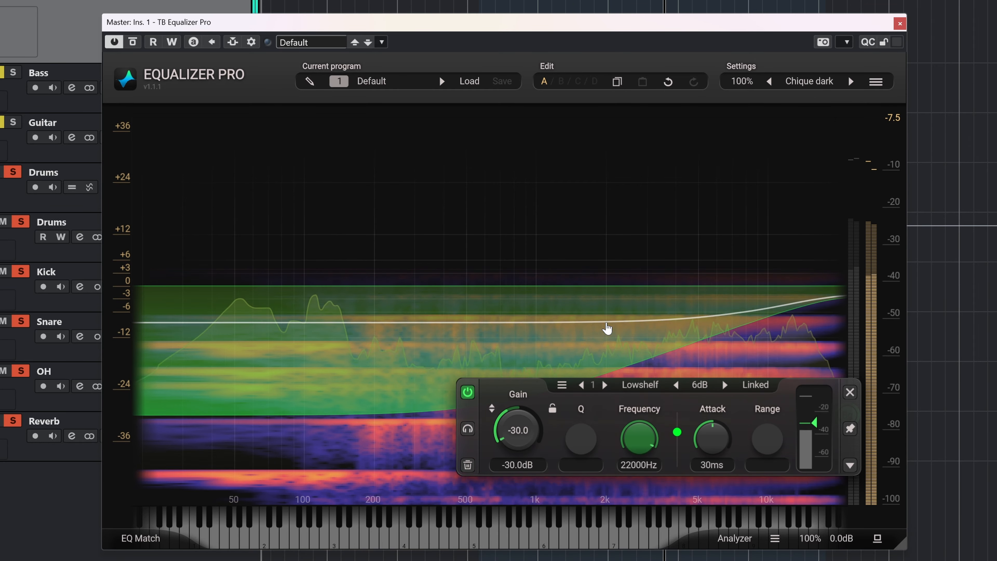
drag(712, 436, 672, 443)
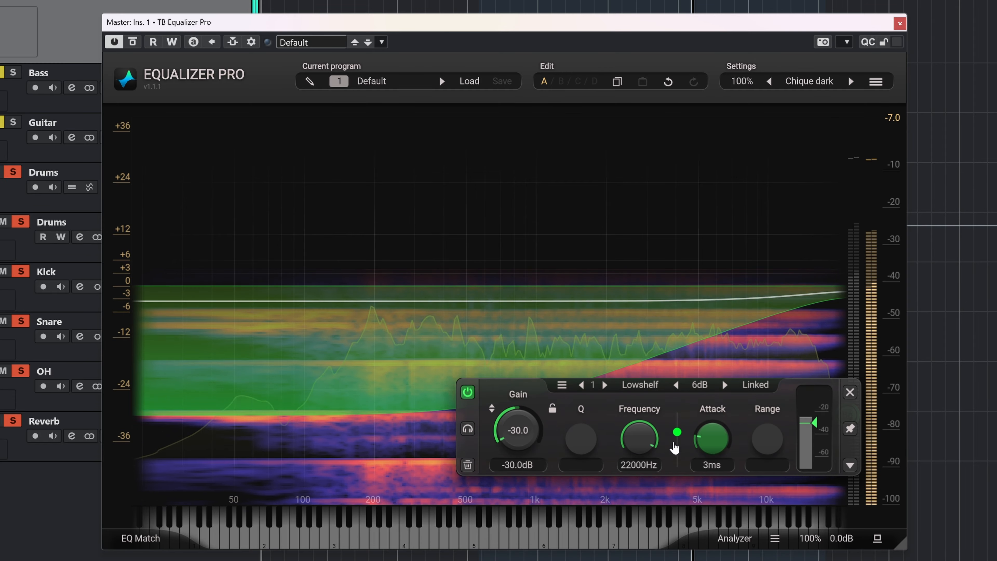
Step: Change the band to Highshelf background and lower its frequency to 5 Hz
click(634, 385)
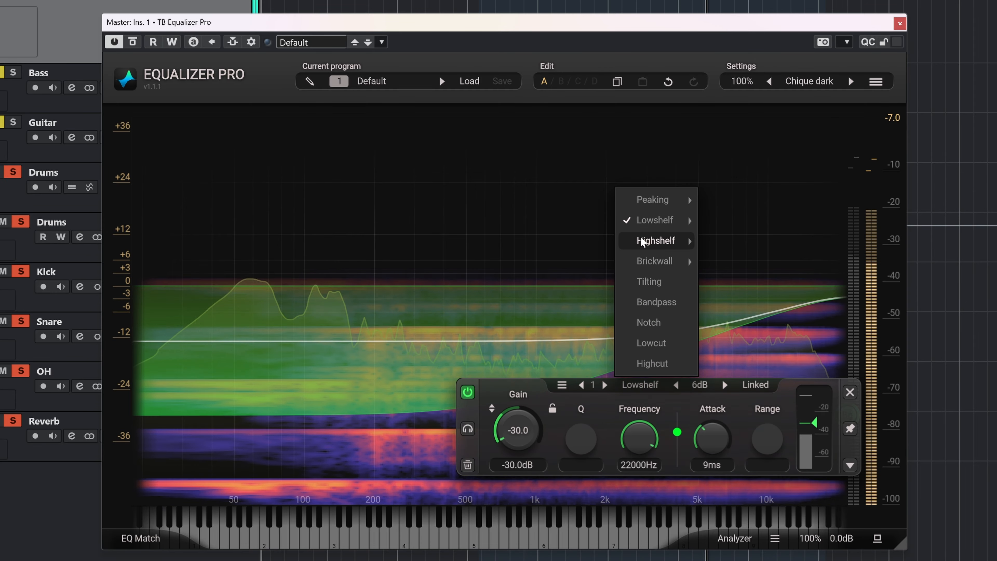
mouse_move(685, 241)
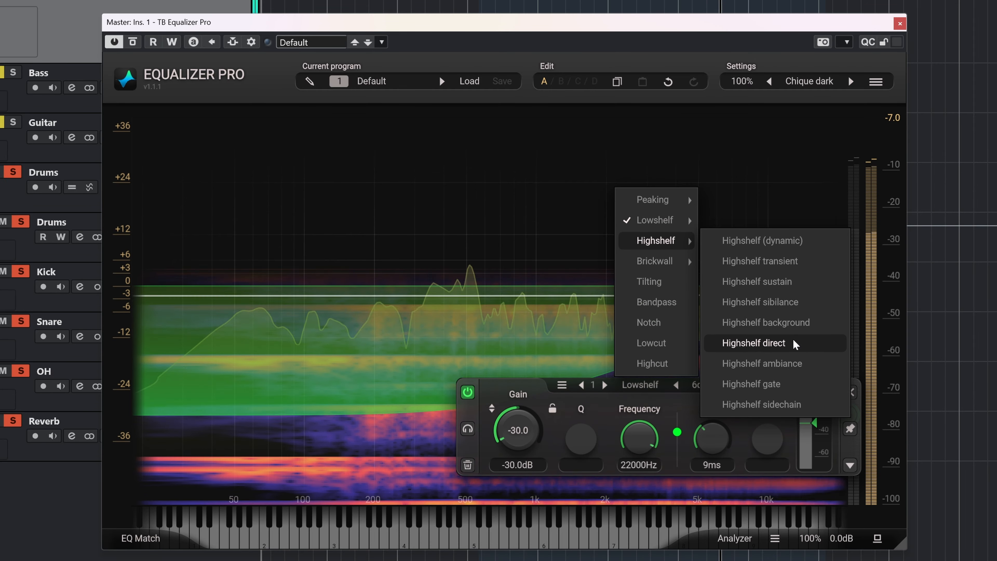
click(785, 322)
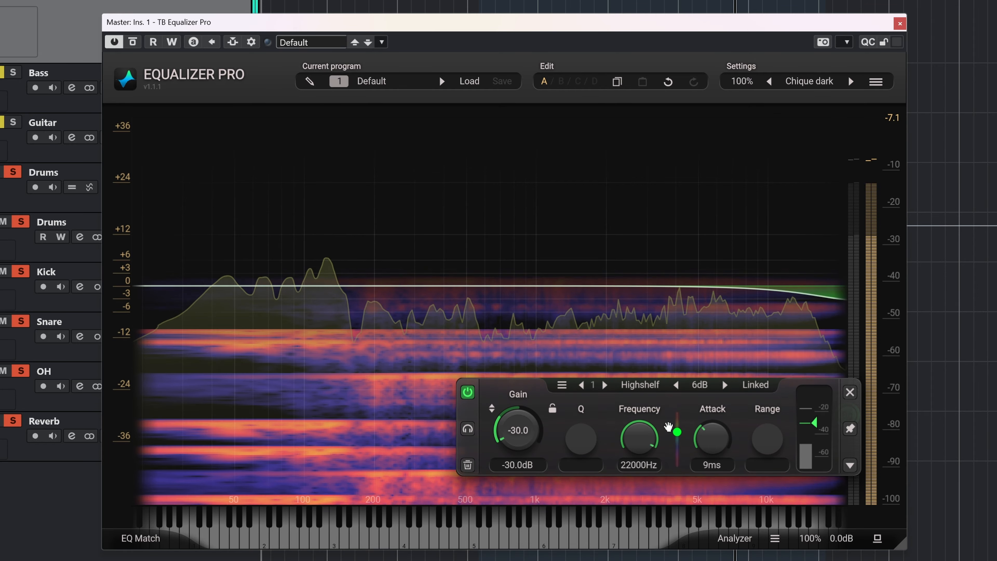
drag(639, 439, 601, 556)
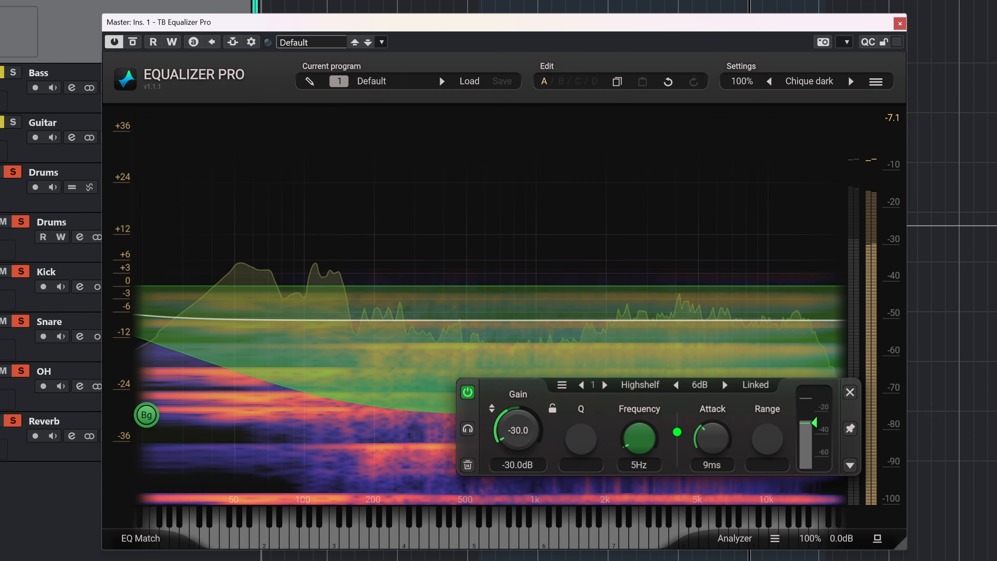
Step: Set the high-shelf background band to about 13.65 dB gain at 895 Hz, with an attack of about 218 ms
drag(566, 478, 545, 336)
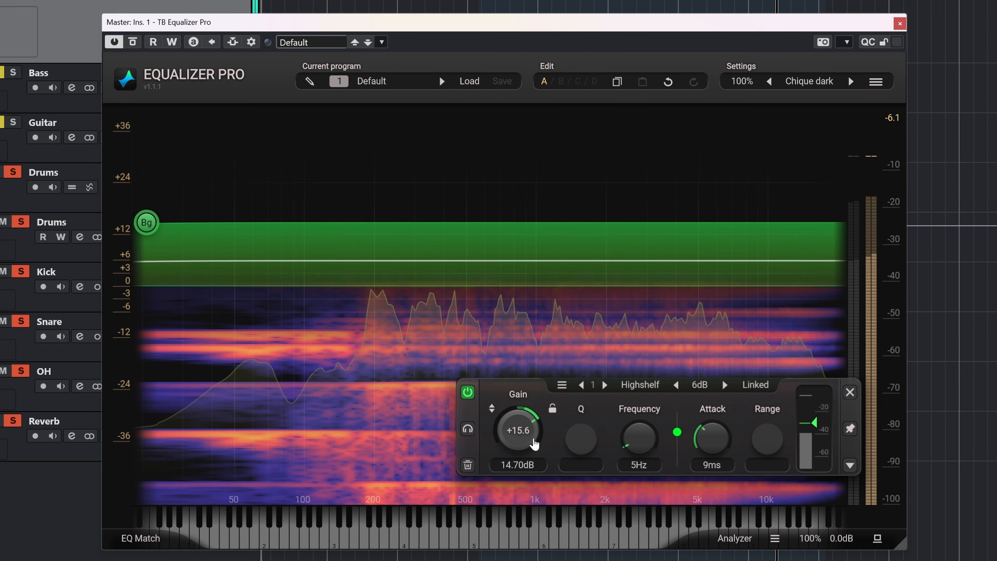
drag(521, 444, 517, 446)
drag(644, 440, 649, 347)
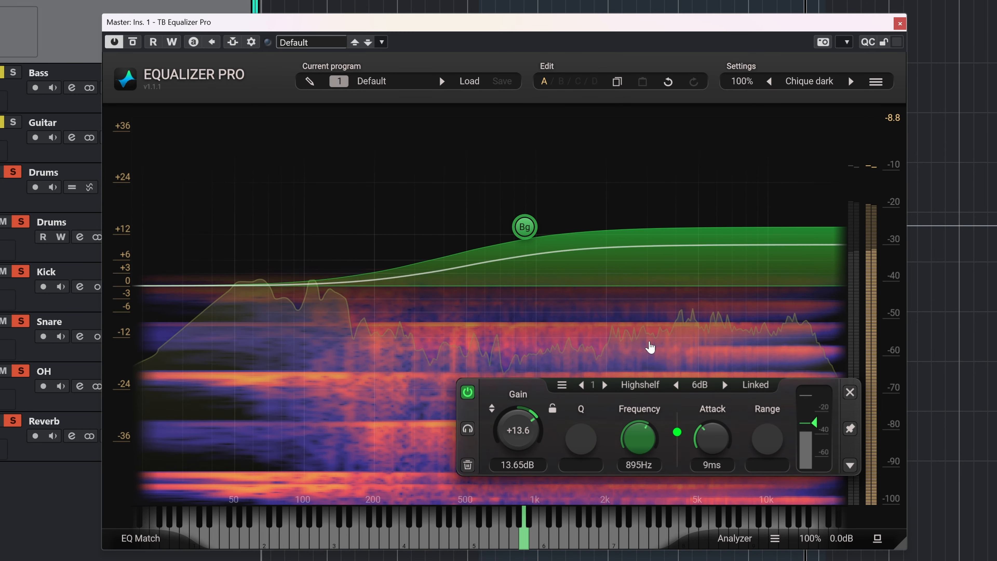
drag(711, 438, 705, 352)
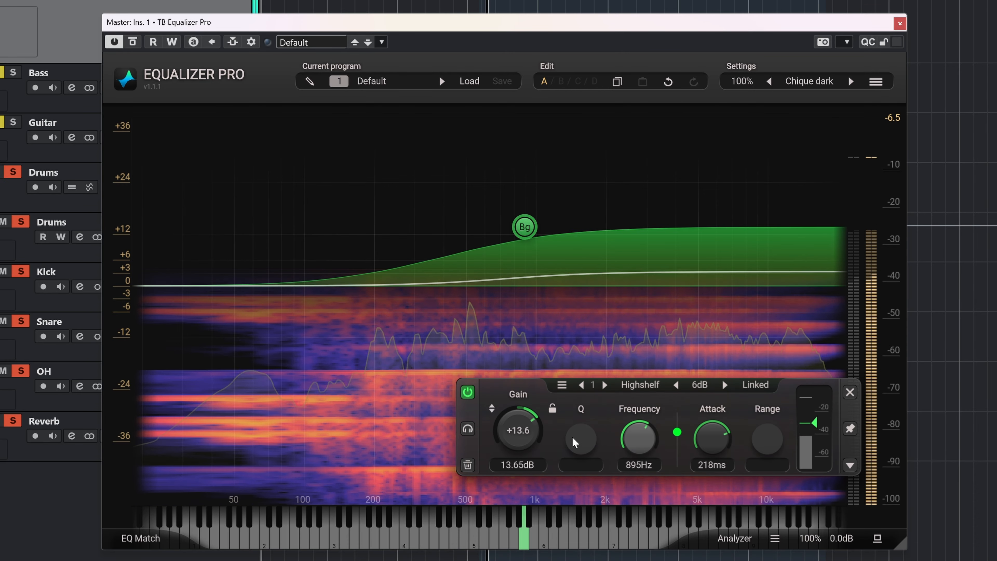
Step: Try the high-shelf background band at 30 dB gain with a 1 ms attack, and pull it down to about 0 dB near 190 Hz
drag(524, 433, 543, 363)
drag(710, 448, 699, 526)
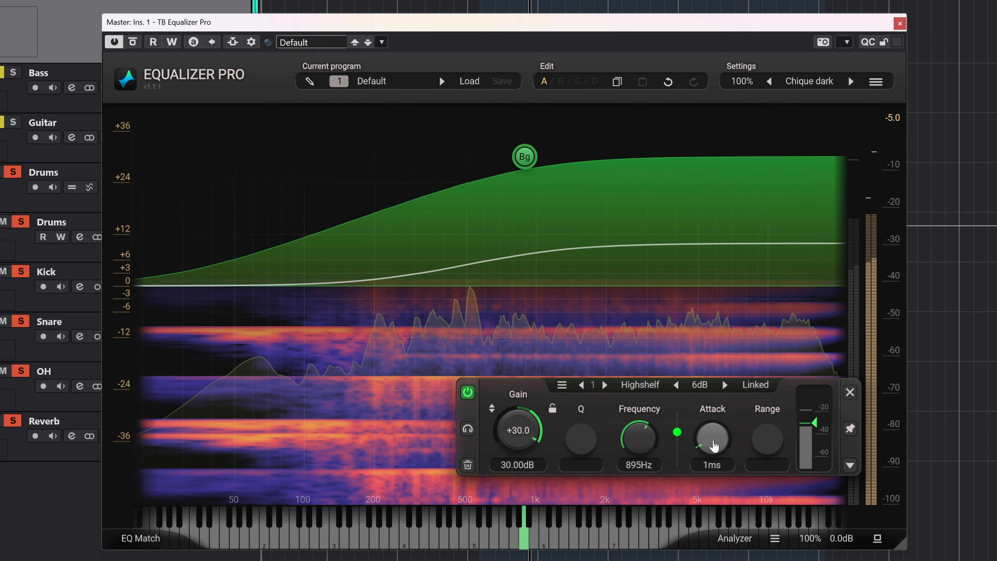
drag(704, 447, 723, 379)
drag(525, 158, 368, 291)
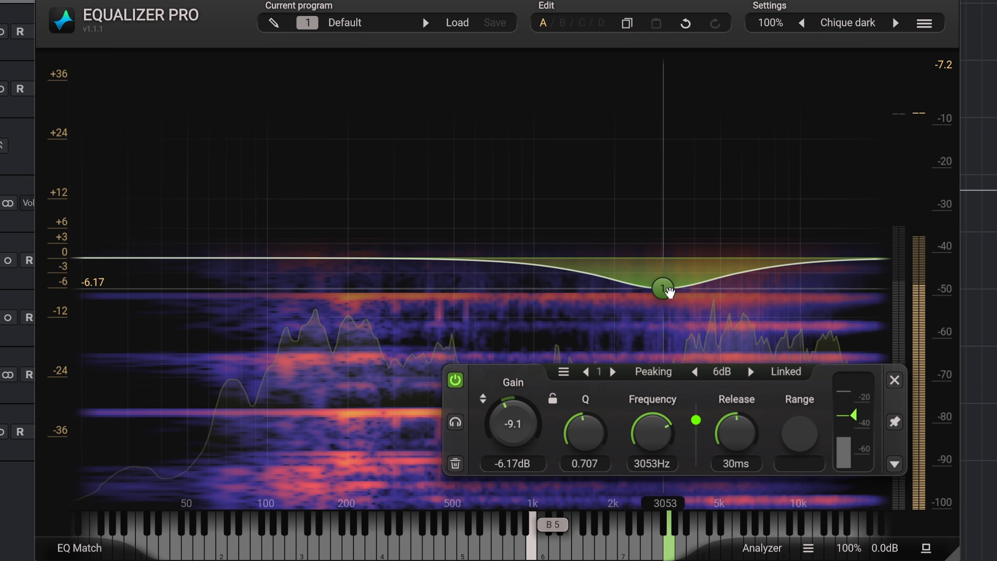
Step: Cut the peaking gate band by about 24.6 dB at 4754 Hz and move its controls clear of the band point
drag(661, 287, 719, 383)
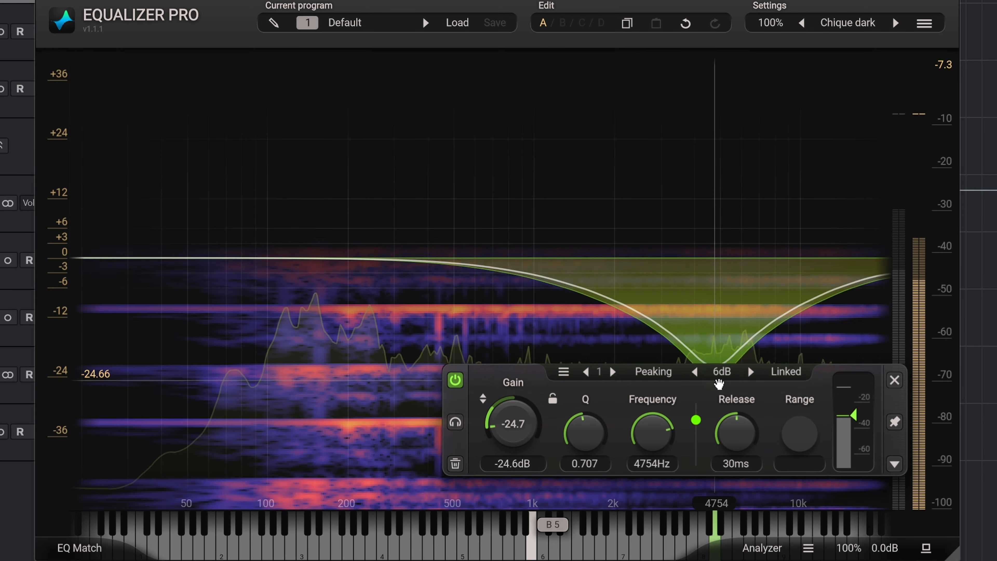
drag(504, 378, 144, 374)
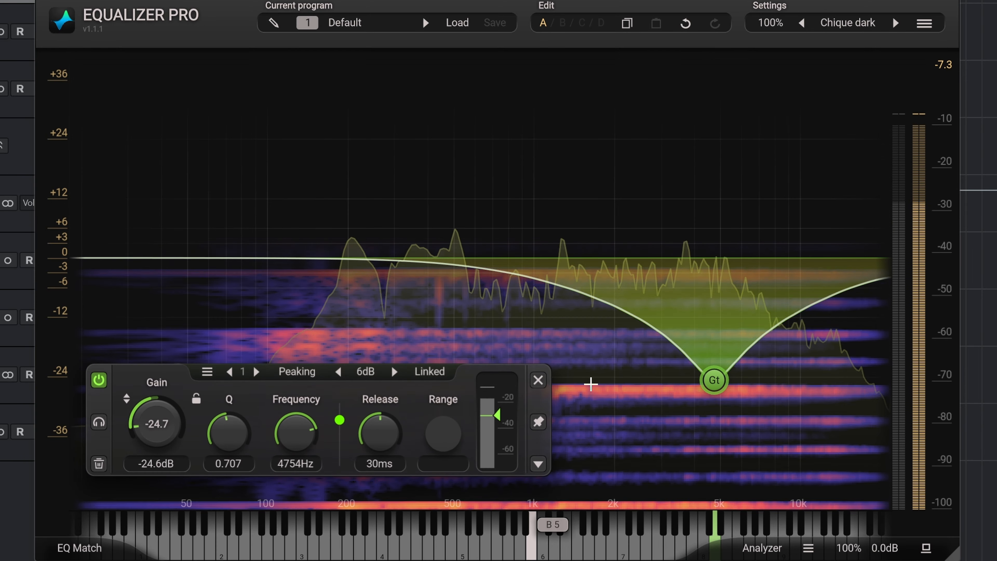
Step: Move the gate band to about -25.3 dB at 1671 Hz, with a 63 ms release and a Q of 0.372
drag(714, 380, 592, 382)
drag(378, 436, 369, 397)
mouse_move(226, 434)
mouse_down()
mouse_move(224, 416)
mouse_move(222, 431)
mouse_up()
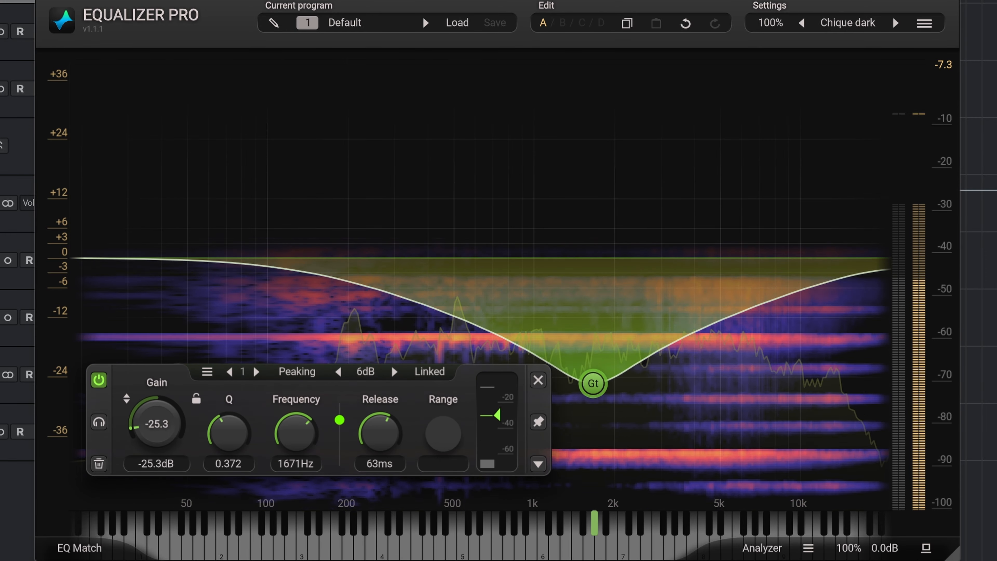
Step: Compare the gate band with the equalizer bypassed and active, and set its threshold to about -19.9 with the gain at -30 dB
click(925, 548)
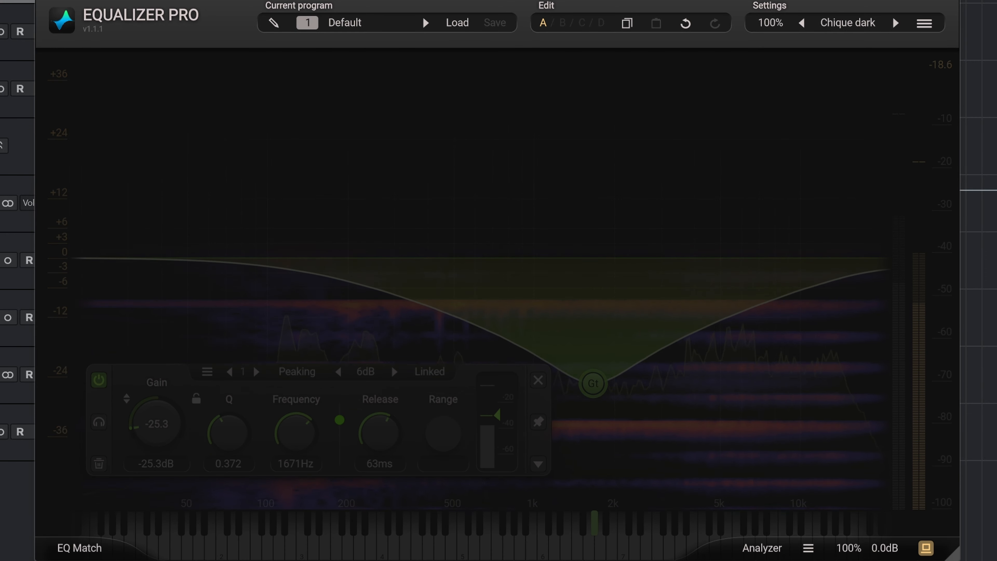
click(925, 547)
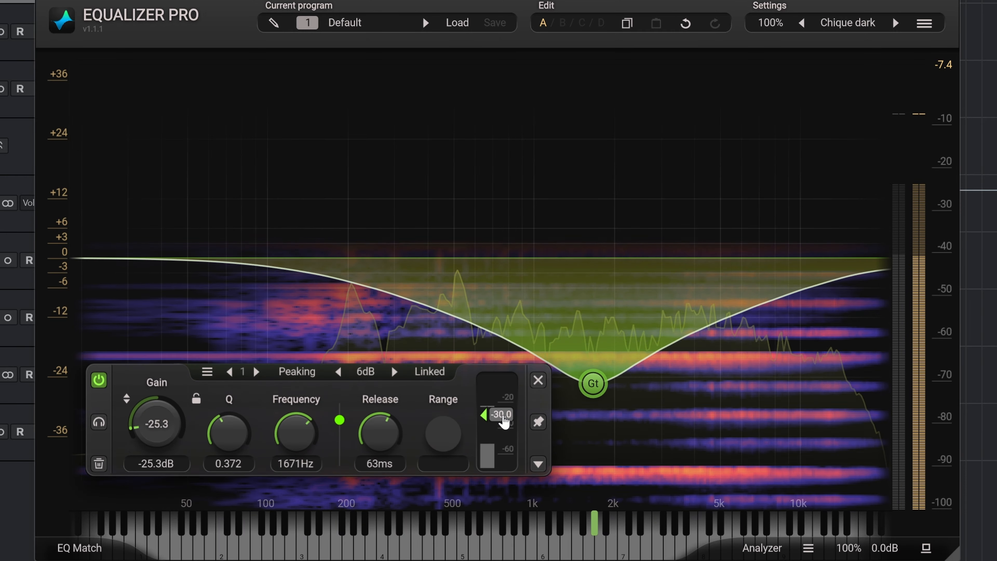
mouse_move(504, 423)
mouse_down()
mouse_move(499, 401)
mouse_move(497, 416)
mouse_up()
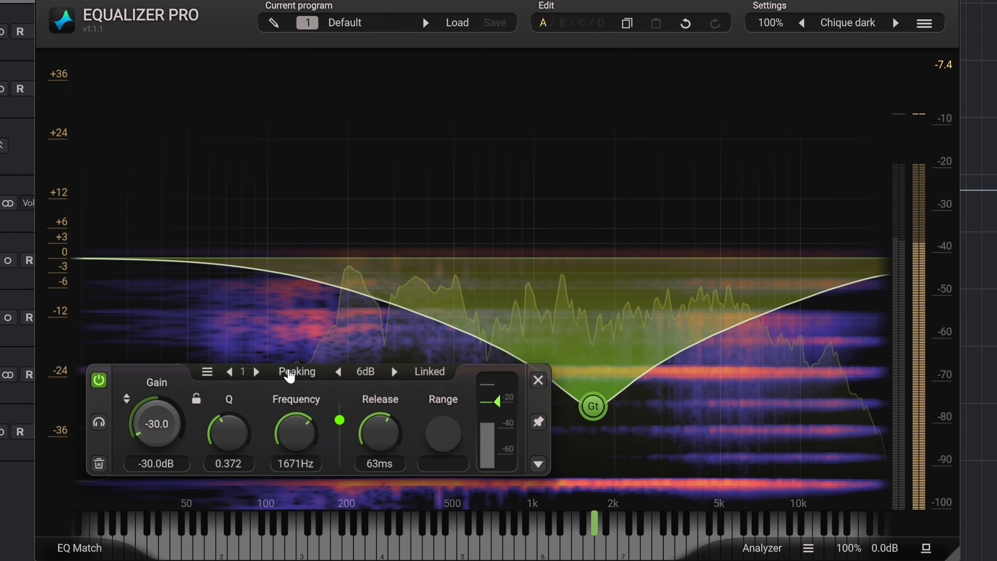
Step: Look through the shelf and brickwall filter variants and change the gate band to Lowshelf gate
click(298, 373)
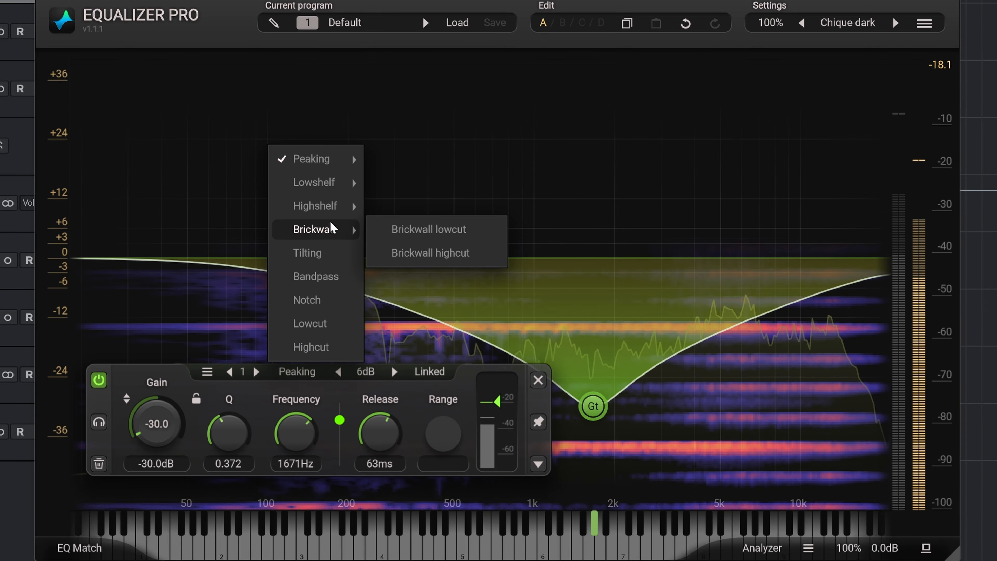
mouse_move(337, 206)
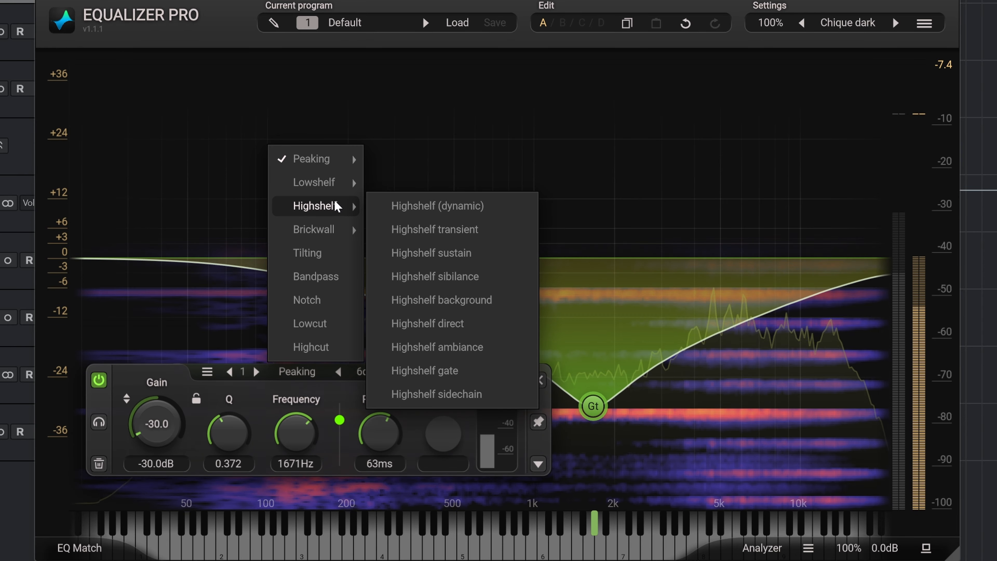
mouse_move(353, 184)
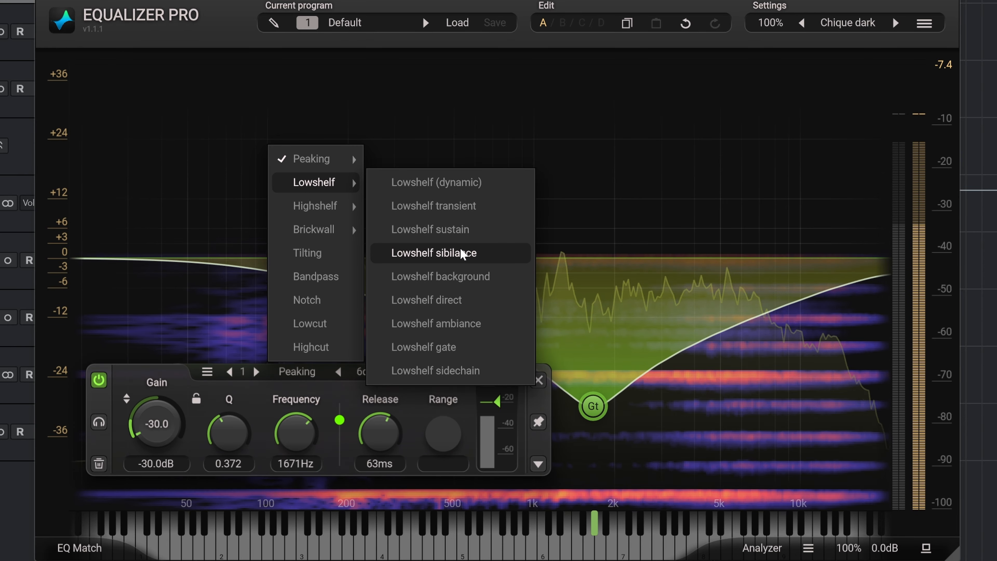
click(436, 347)
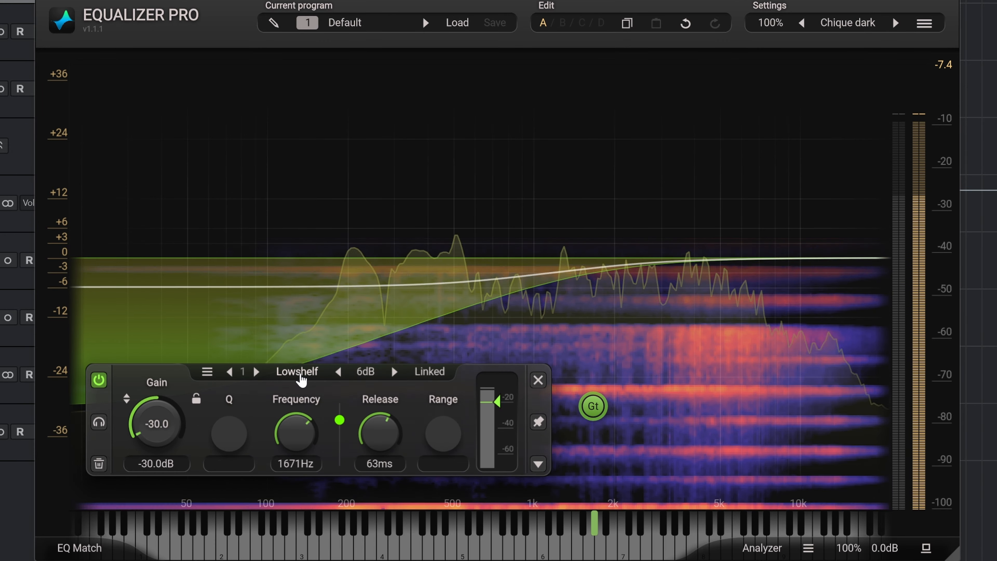
Step: Change the band to Highshelf gate, sweep its frequency down to about 16 Hz and settle it at 84 Hz
click(300, 375)
mouse_move(336, 209)
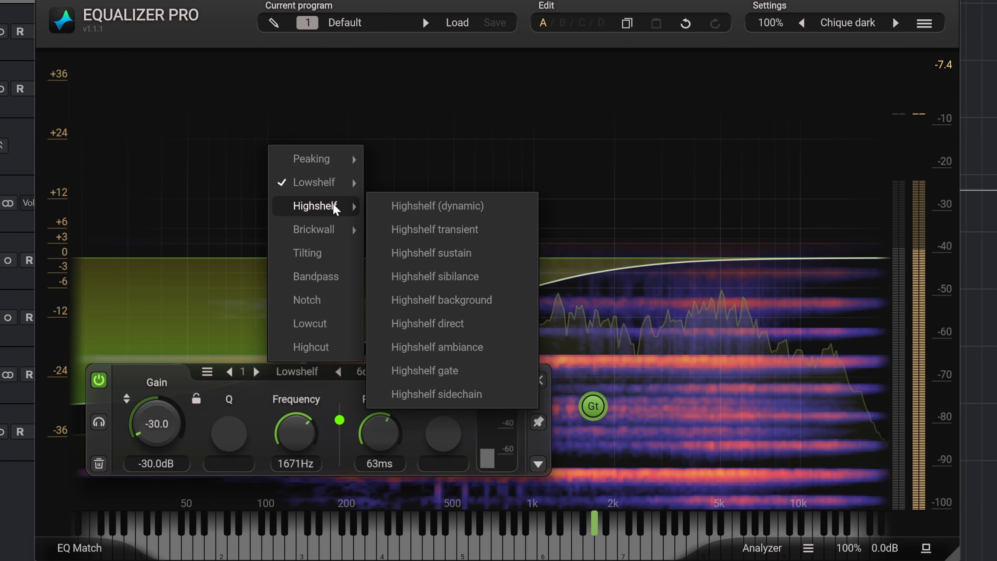
click(466, 370)
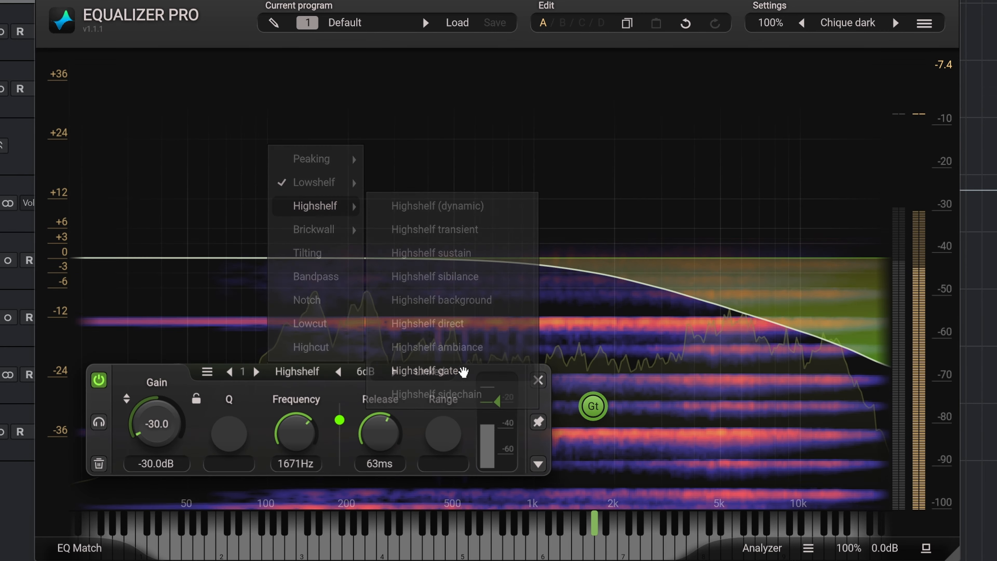
drag(315, 442, 295, 541)
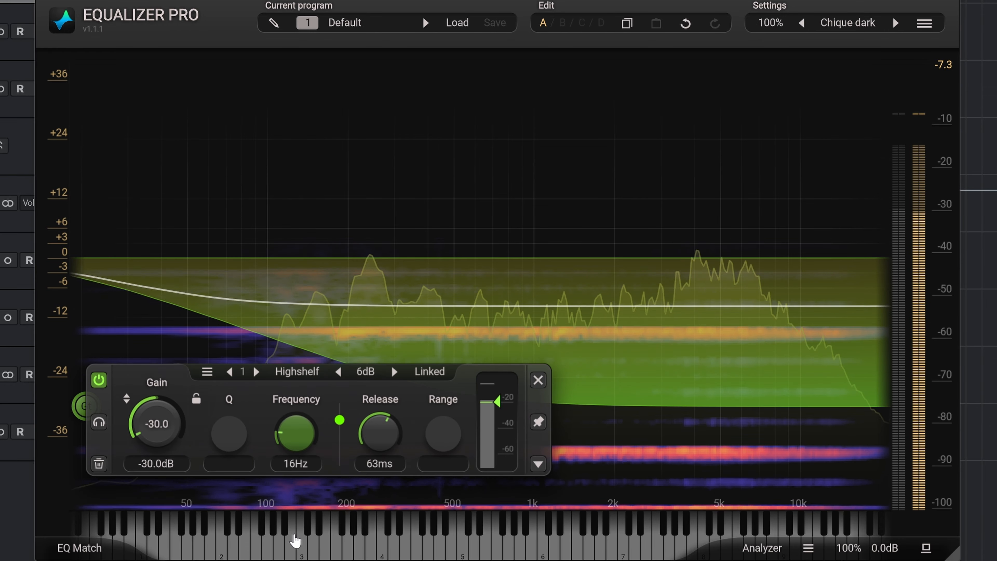
drag(294, 541, 334, 480)
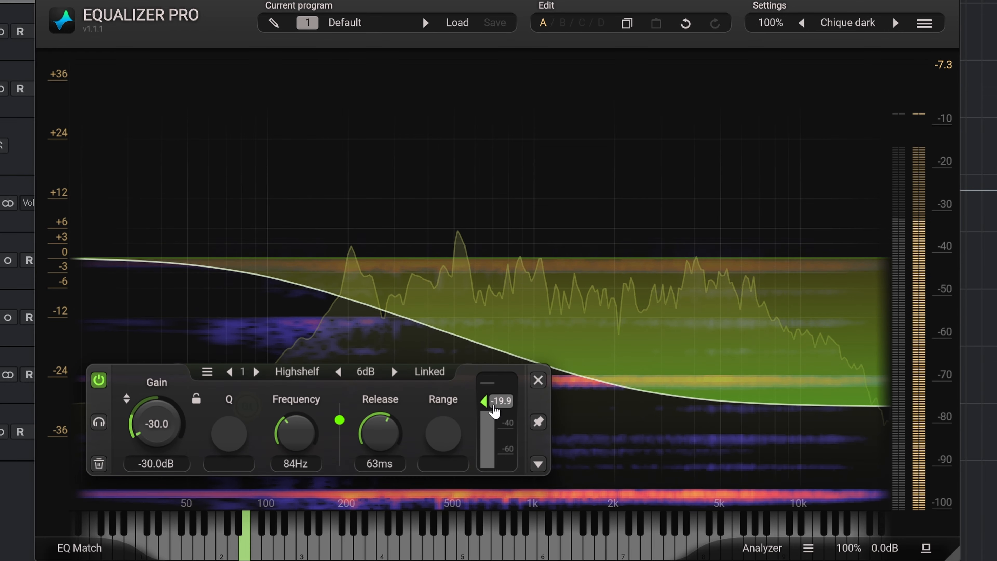
Step: Raise the Highshelf gate band's threshold to about -13.5 and lengthen its release to 146 ms
drag(491, 404, 494, 398)
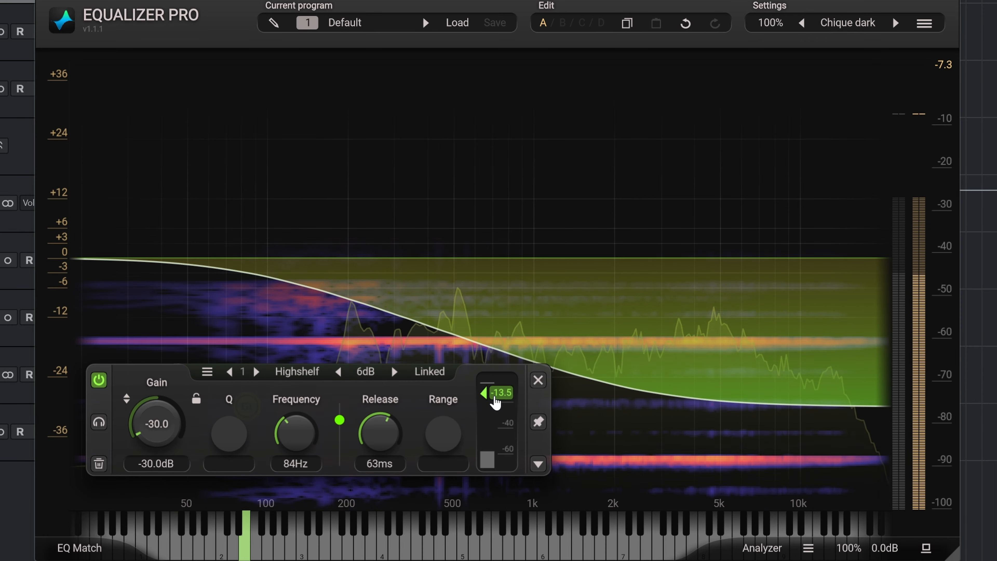
drag(397, 455, 381, 423)
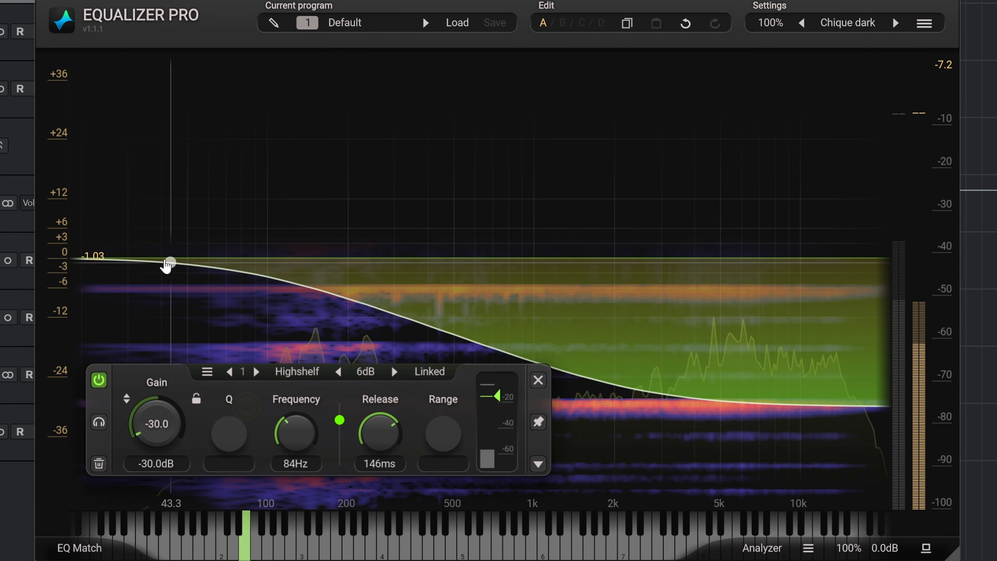
Step: Add a second band at 50 Hz, try it as a Highcut filter, and change it to Lowcut
drag(123, 265, 189, 311)
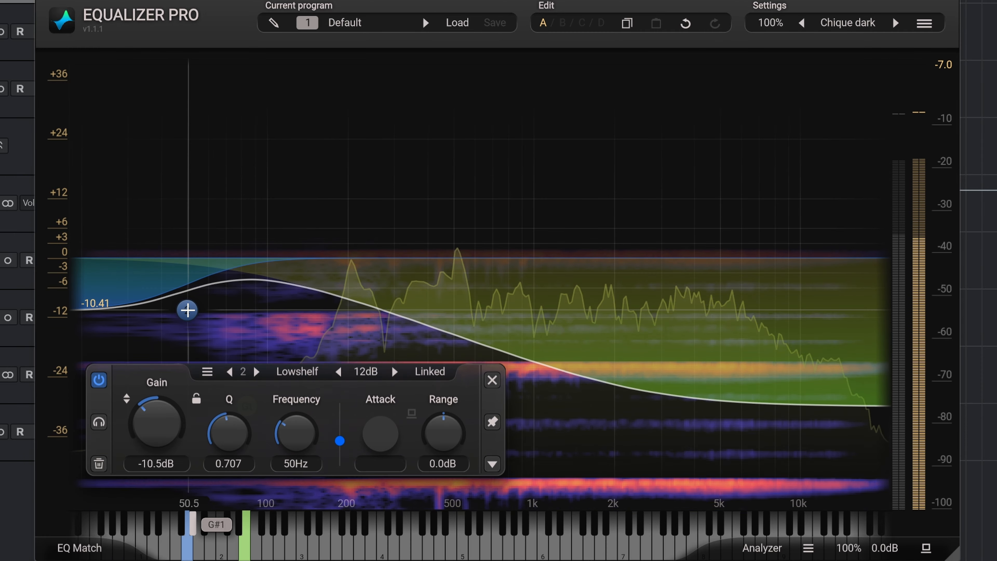
click(299, 376)
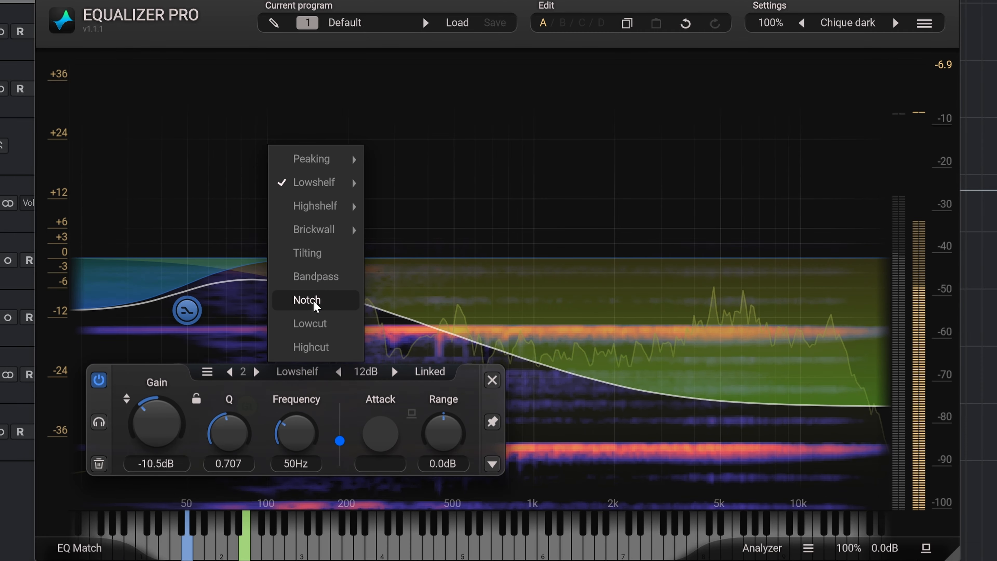
click(325, 345)
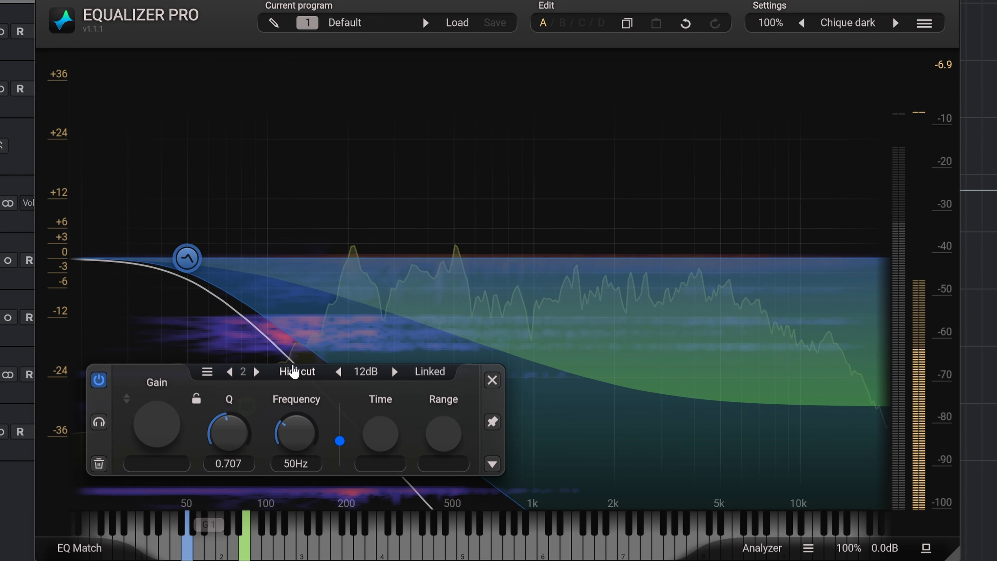
click(297, 371)
click(308, 325)
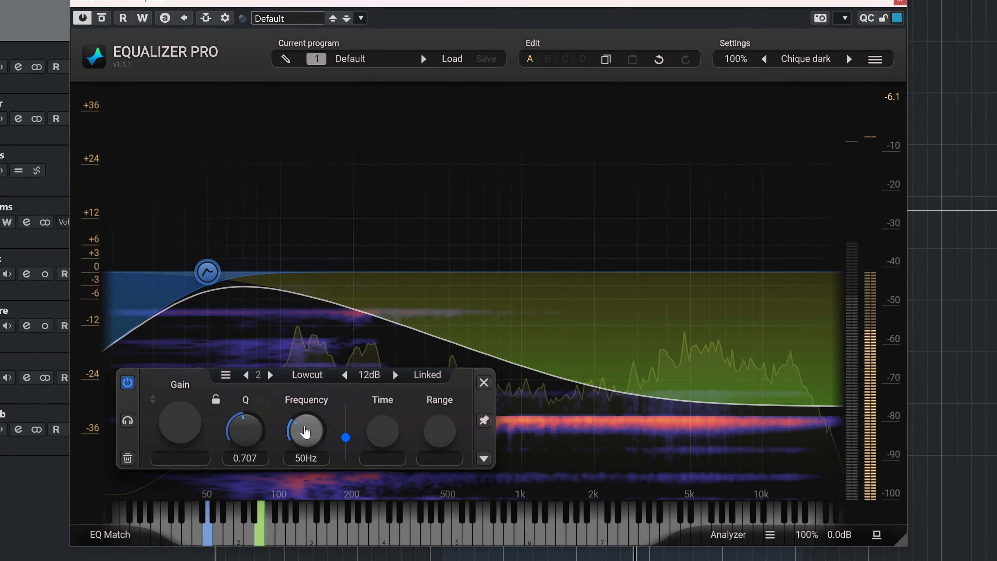
Step: Give the Lowcut band a 72dB slope, a frequency of 161 Hz and a Q of 0.556
drag(296, 430, 261, 429)
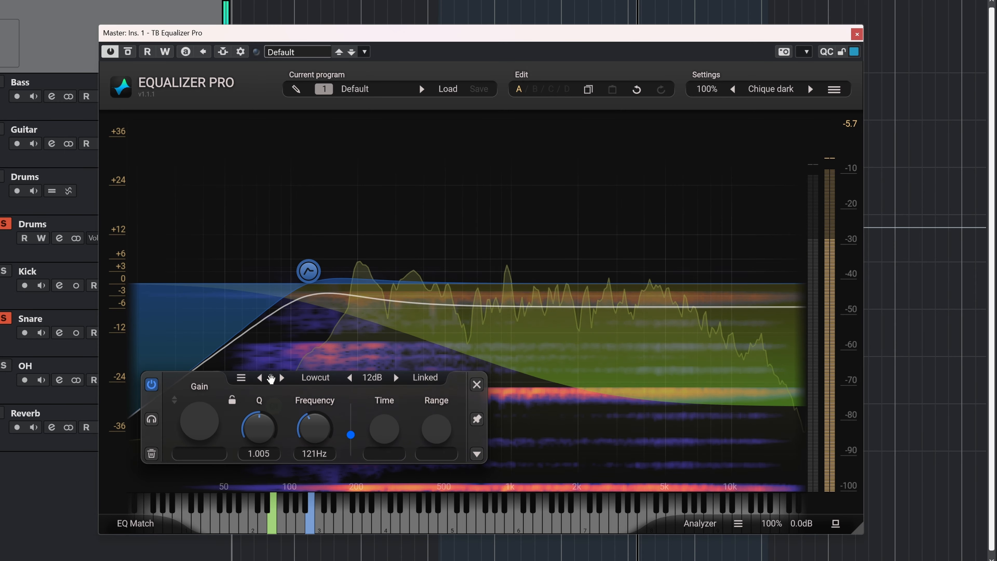
click(372, 377)
click(376, 340)
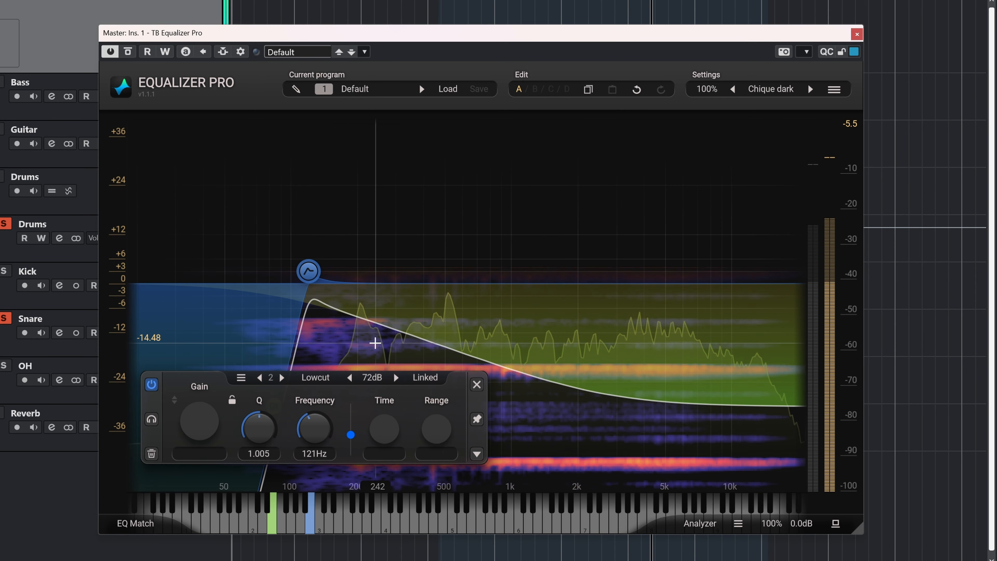
drag(309, 270, 342, 290)
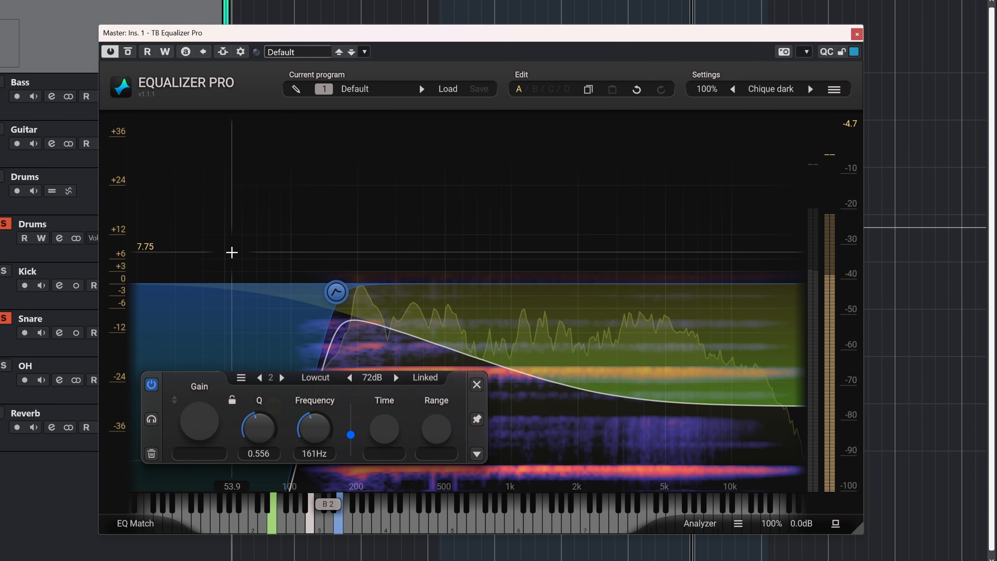
Step: Compare the drums twice with the gate and Lowcut bands bypassed and active
click(128, 53)
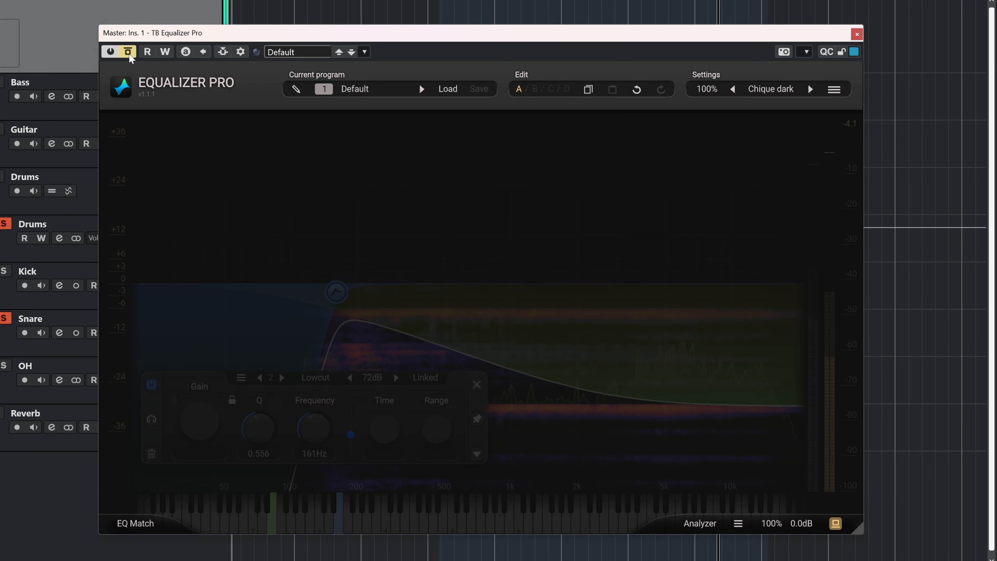
click(128, 52)
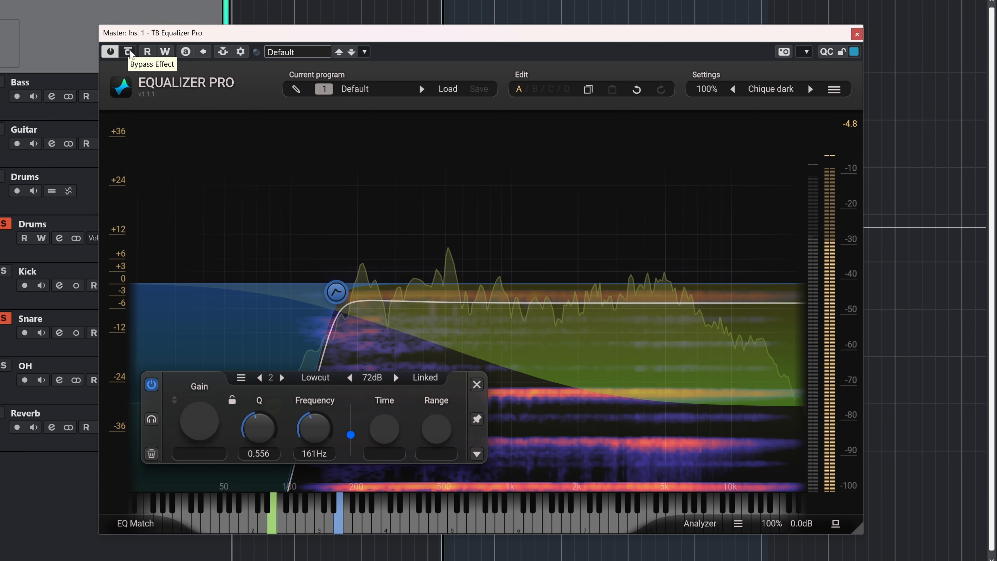
click(129, 52)
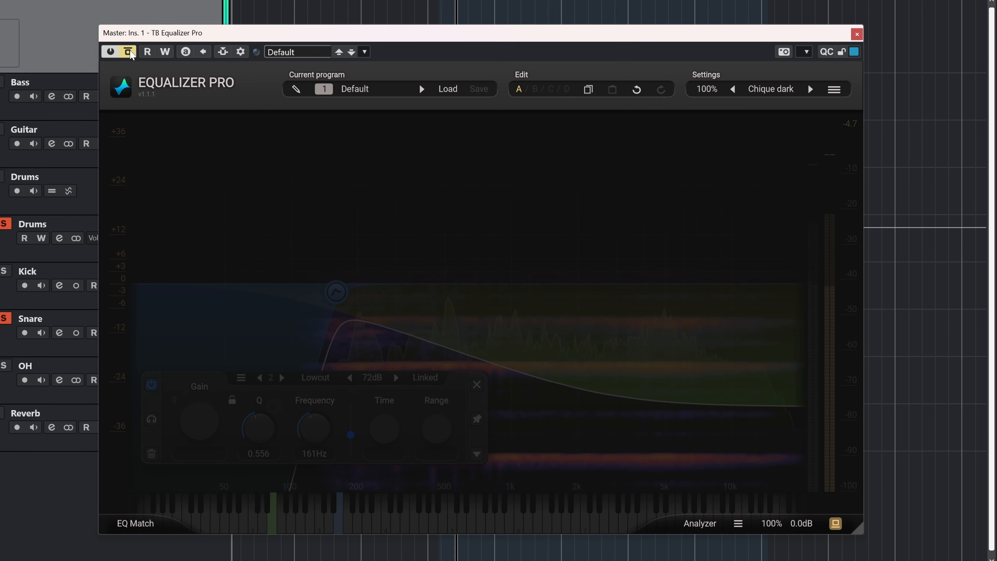
click(130, 52)
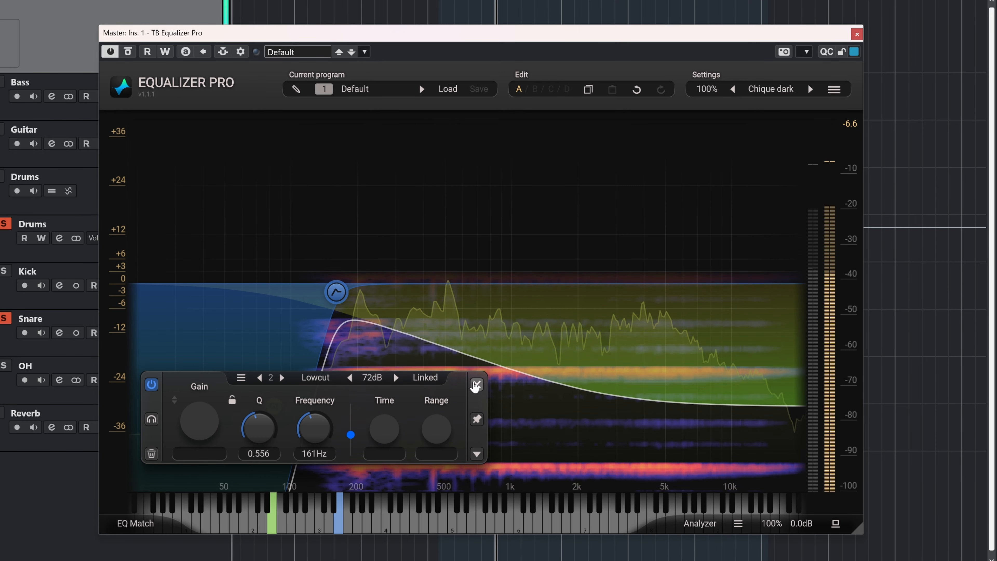
Step: Return to the Highshelf gate band to adjust its release, and nudge the Lowcut band slightly lower in frequency
click(260, 379)
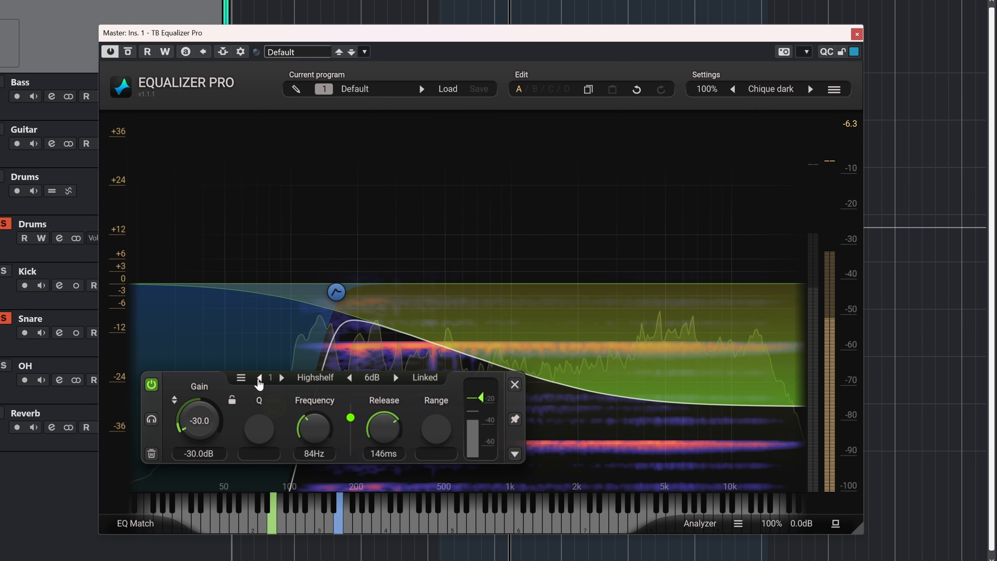
mouse_move(383, 435)
mouse_down()
mouse_move(391, 424)
mouse_move(390, 438)
mouse_up()
mouse_move(339, 294)
mouse_down()
mouse_move(320, 295)
mouse_move(332, 292)
mouse_up()
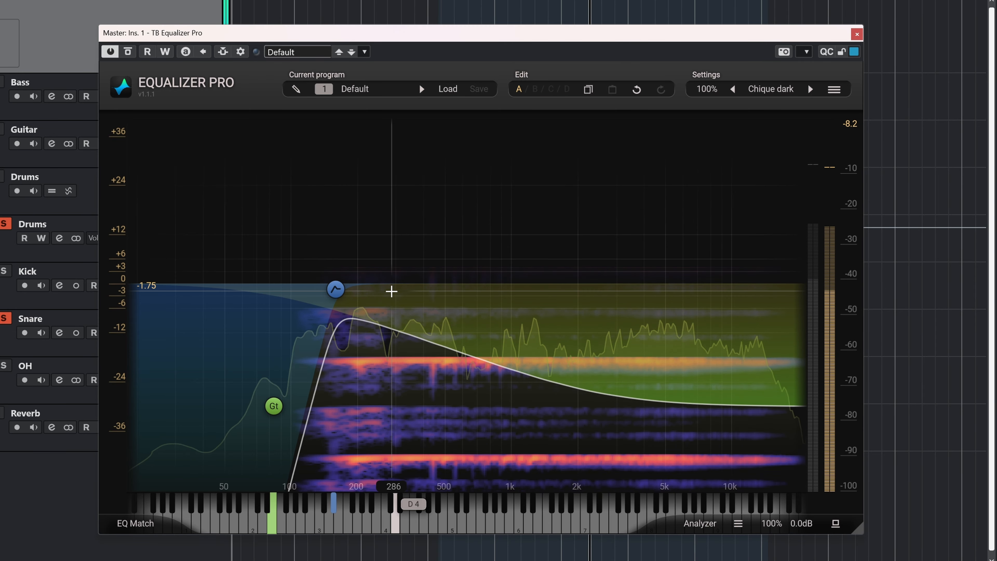
Step: Add a Peaking band of 3.51 dB at 290 Hz, and move the Lowcut band to 168 Hz with a Q of 0.601
double_click(394, 283)
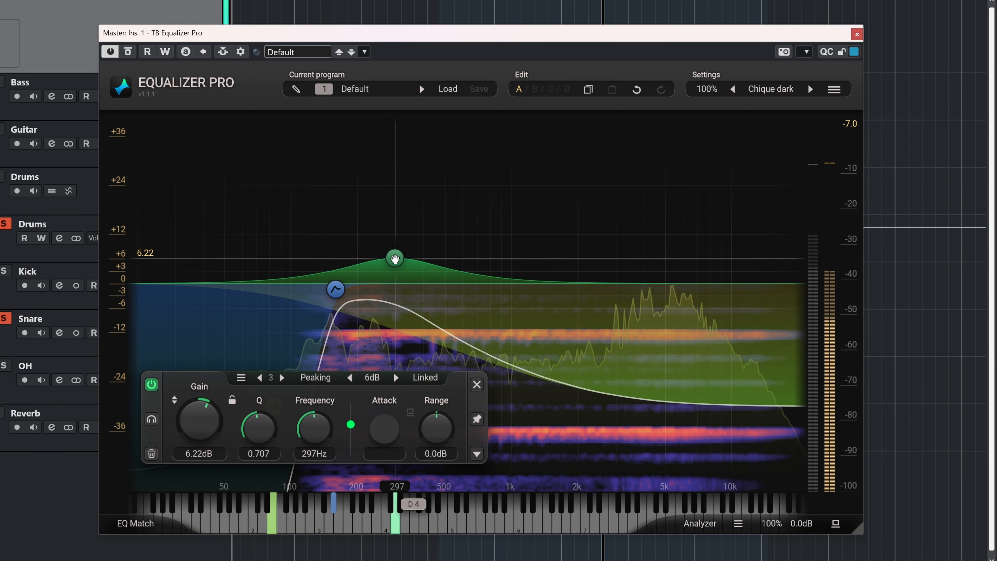
drag(395, 259, 394, 252)
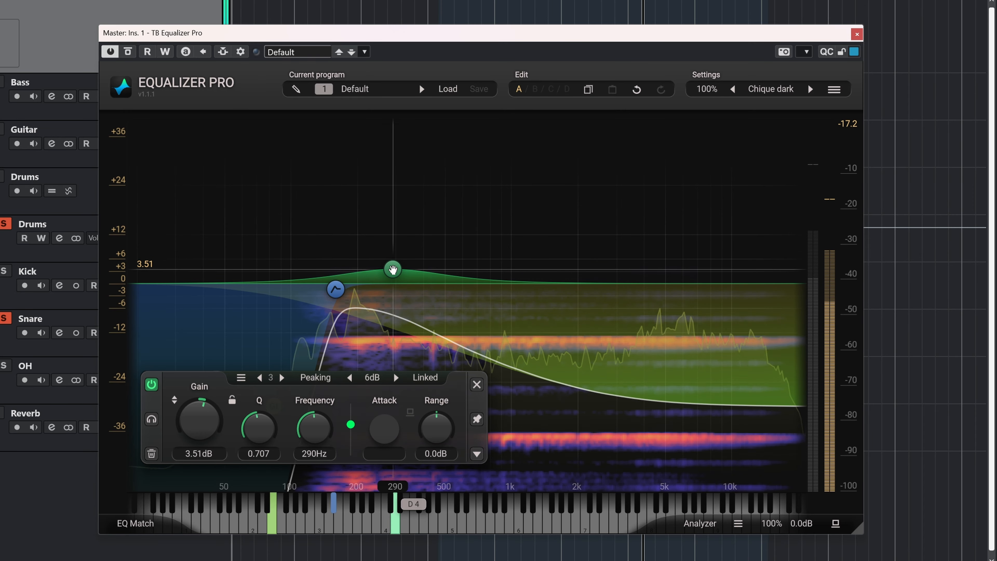
drag(343, 290, 346, 289)
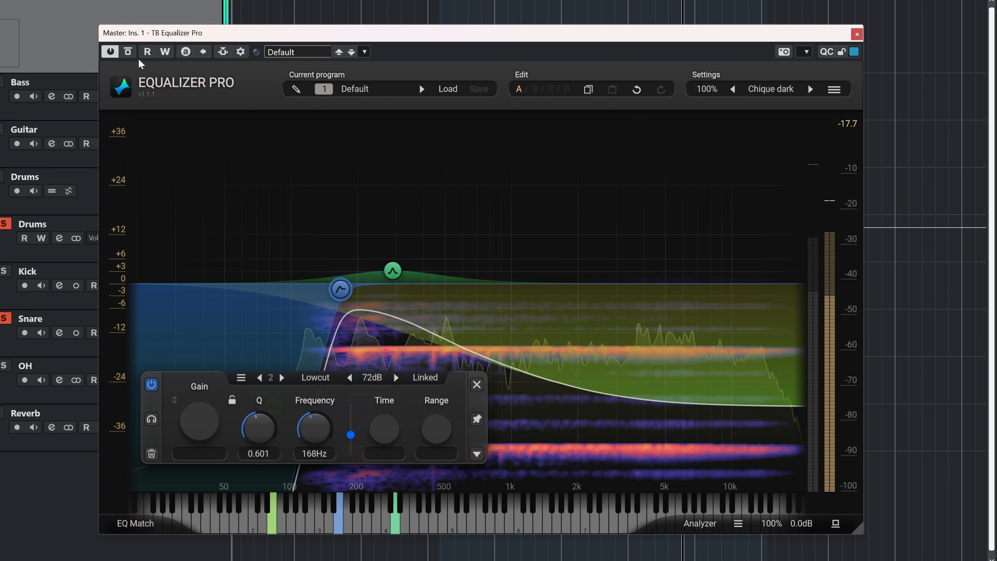
Step: Compare the drums with the gate, Lowcut and Peaking bands bypassed and active
click(131, 53)
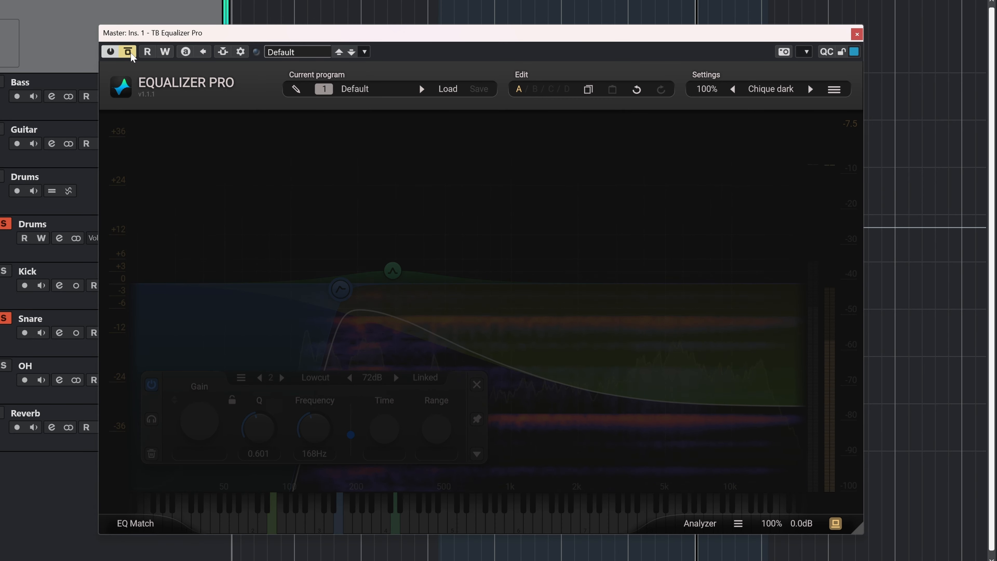
click(131, 55)
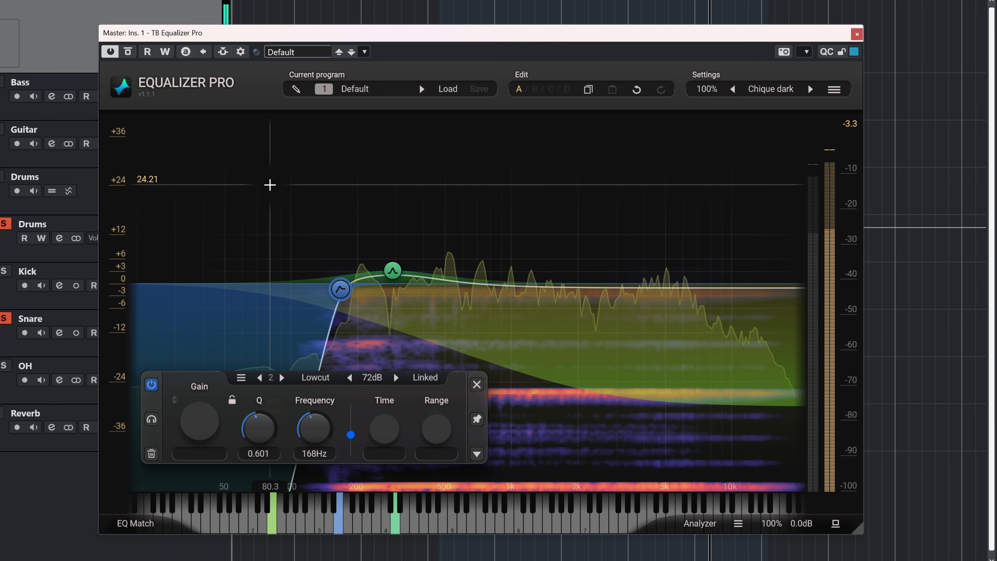